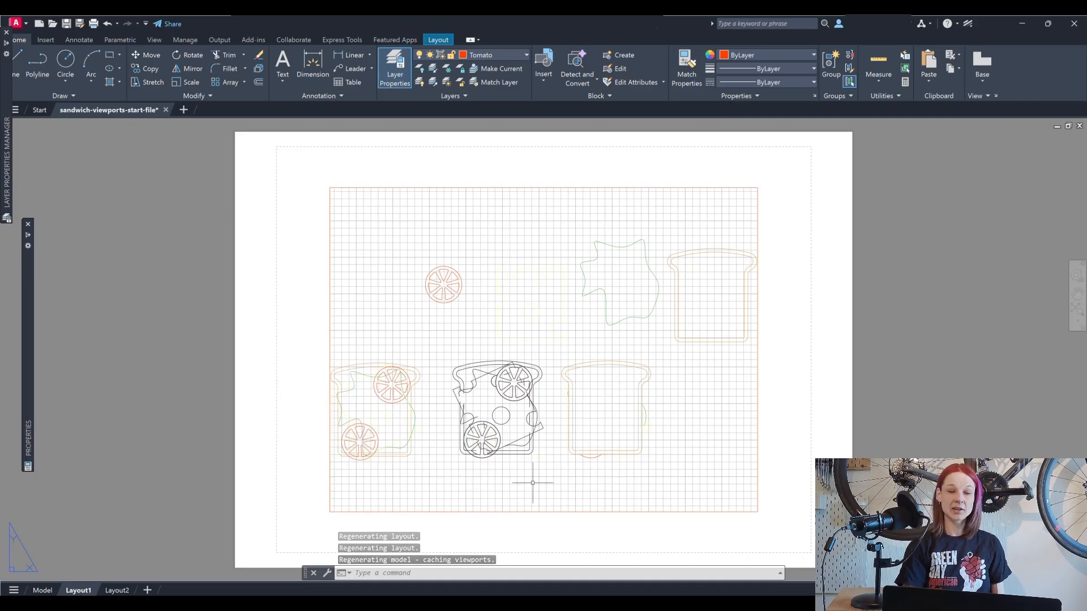
- Create a new layer named viewport and give it index color 220
{"action": "left_click", "coordinate": [757, 433]}
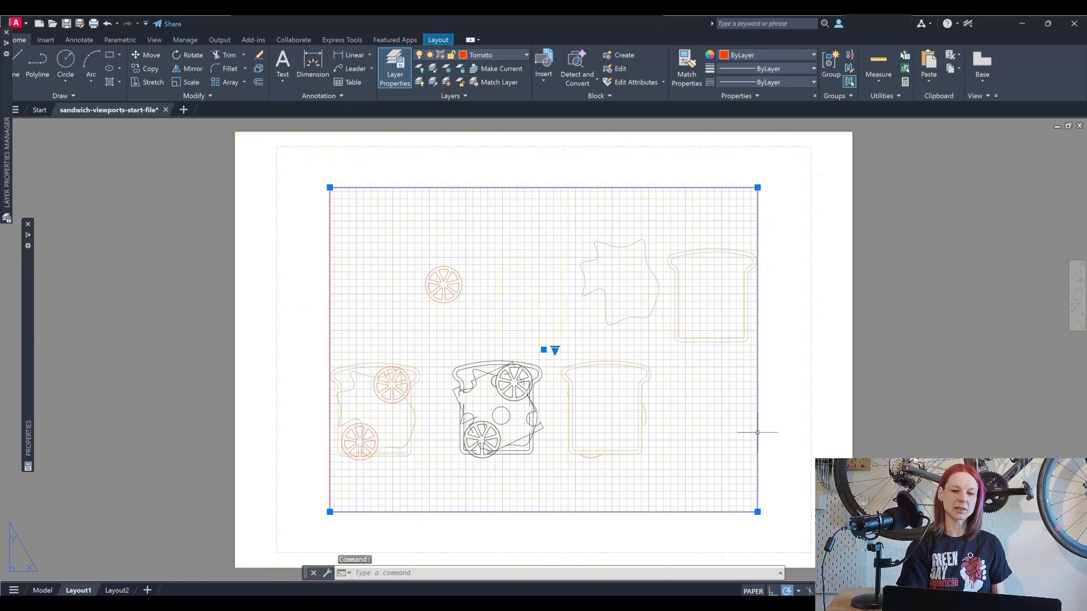
{"action": "key", "text": "Escape"}
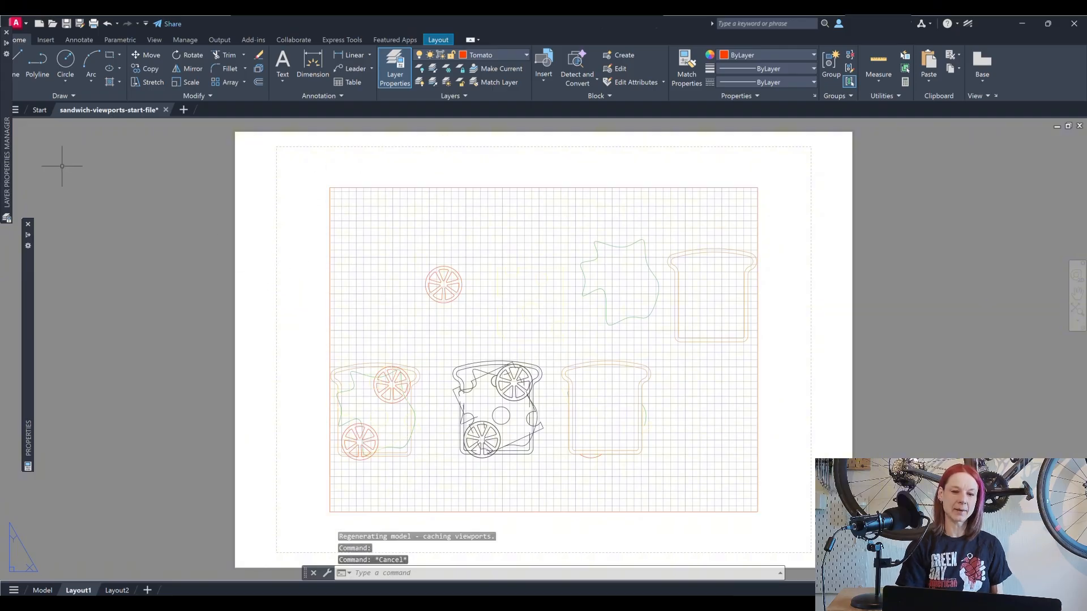
{"action": "mouse_move", "coordinate": [5, 153]}
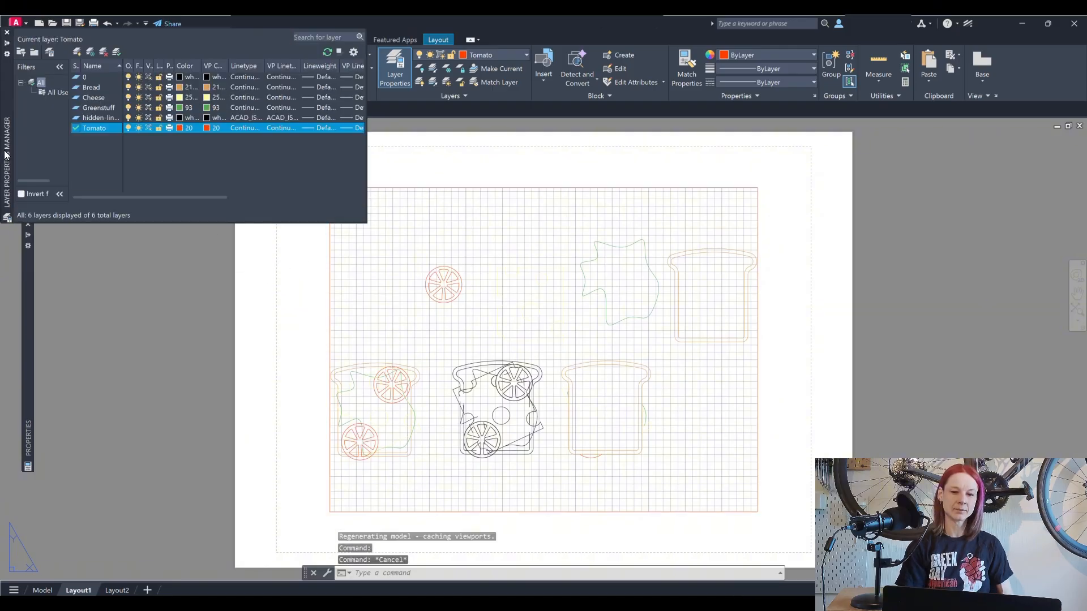
{"action": "left_click", "coordinate": [77, 52]}
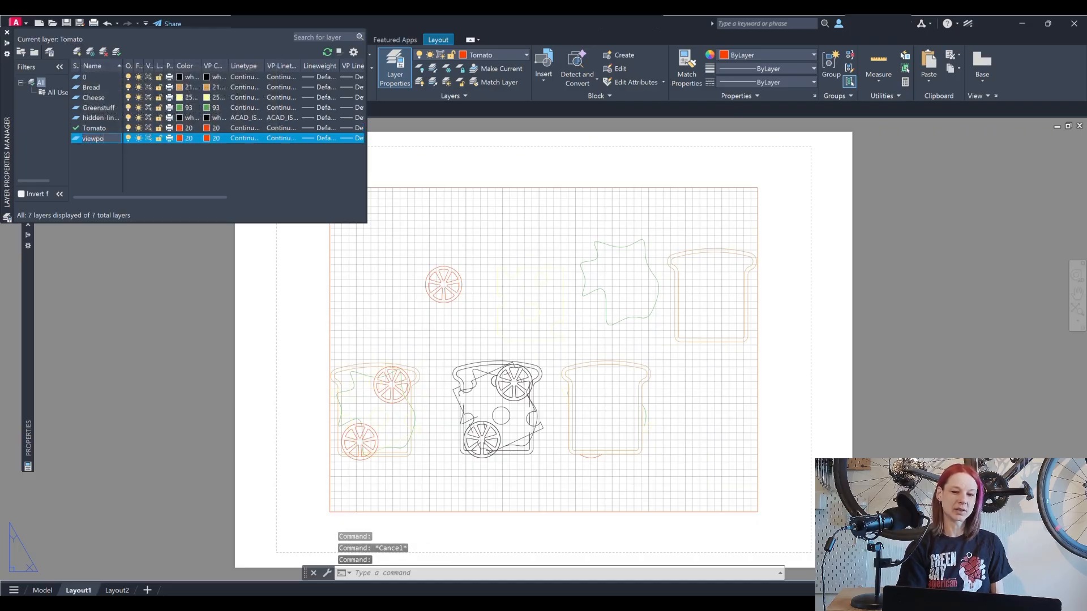
{"action": "left_click", "coordinate": [179, 138]}
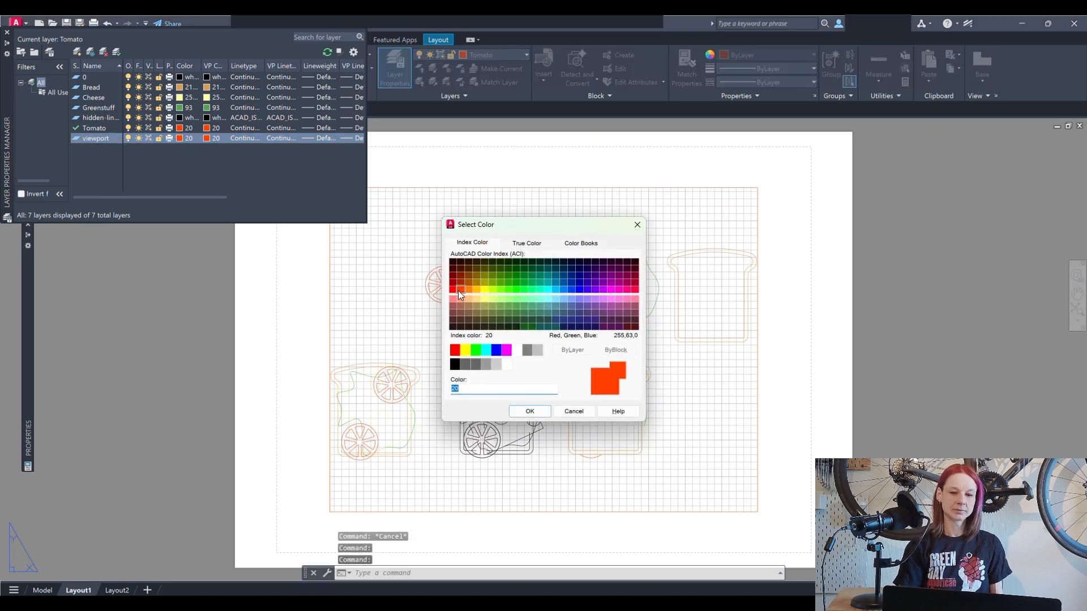
{"action": "left_click", "coordinate": [620, 288]}
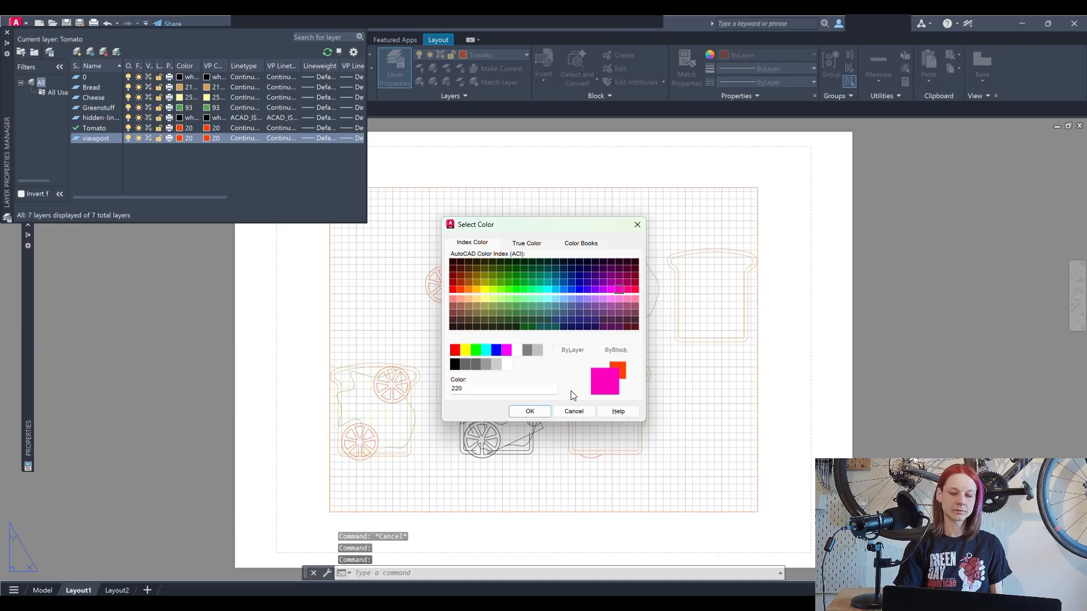
{"action": "left_click", "coordinate": [534, 413]}
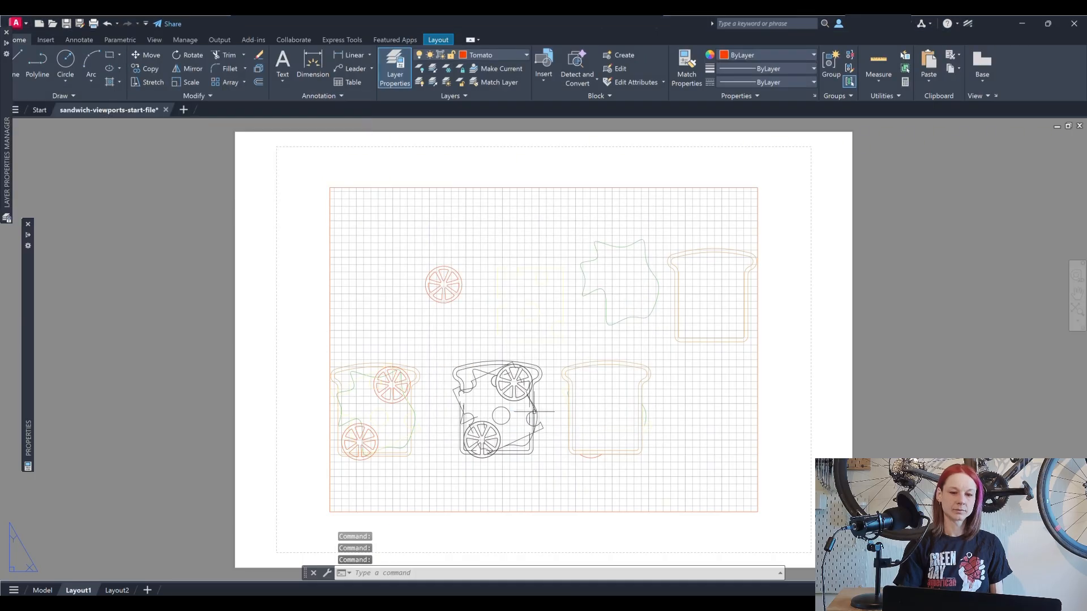
- Assign the viewport frame on Layout1 to the viewport layer
{"action": "left_click", "coordinate": [329, 321]}
{"action": "left_click", "coordinate": [501, 57]}
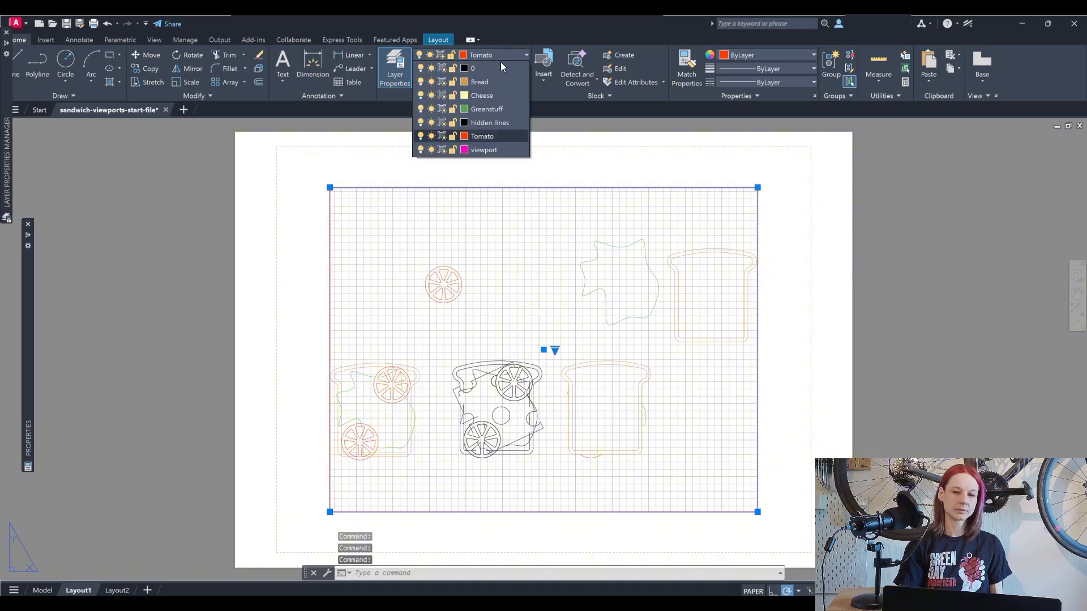
{"action": "left_click", "coordinate": [484, 149]}
{"action": "key", "text": "Escape"}
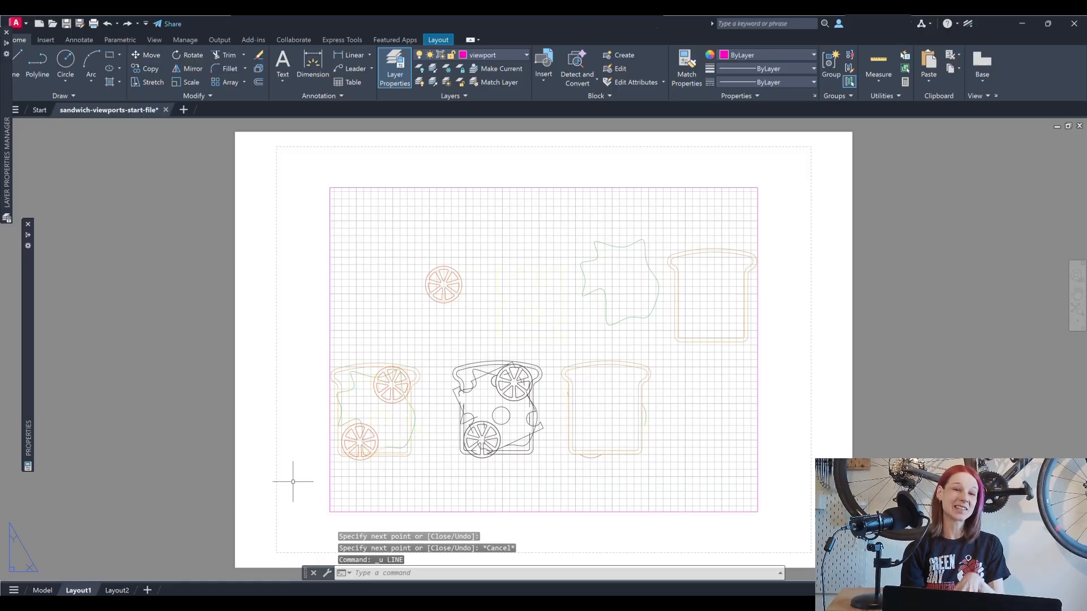
- Activate model space inside the Layout1 viewport and return to paper space
{"action": "left_click", "coordinate": [422, 478]}
{"action": "double_click", "coordinate": [425, 476]}
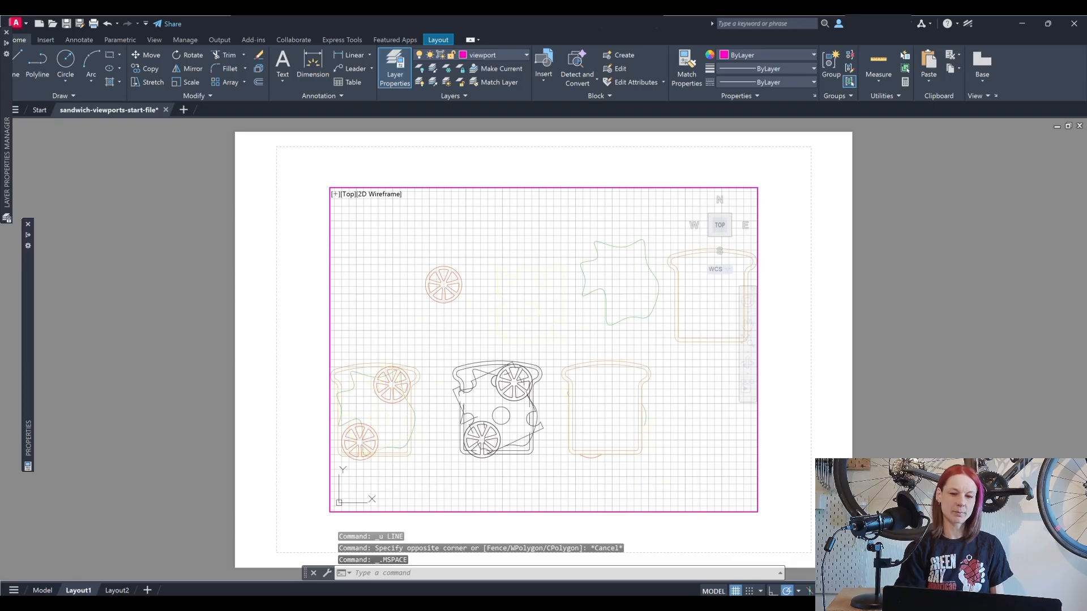
{"action": "double_click", "coordinate": [773, 466]}
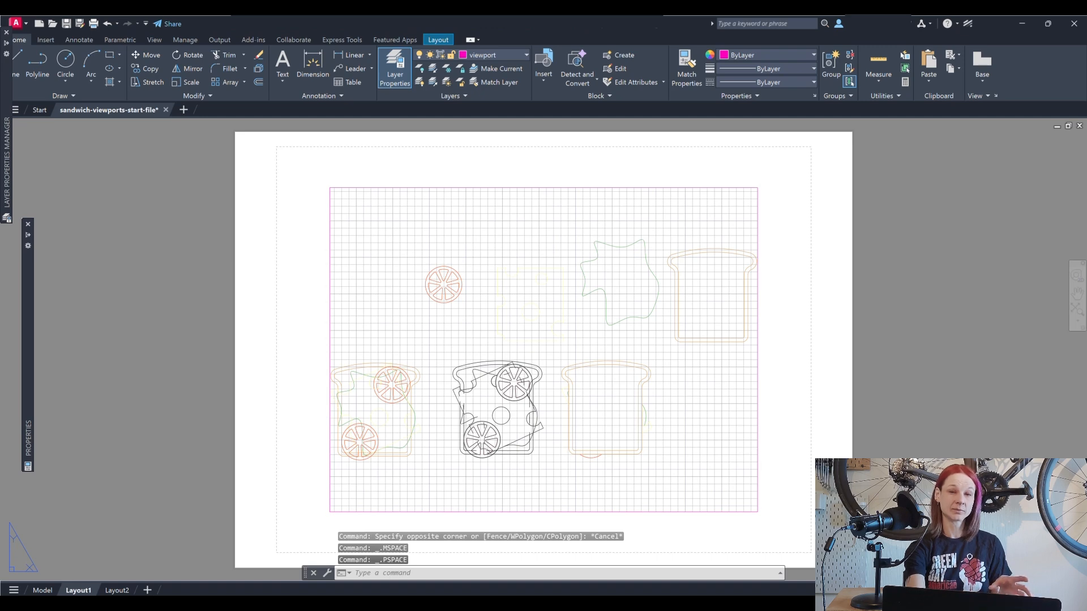
- Examine the viewport frame's properties in paper space and compare them with those shown while model space is active
{"action": "left_click", "coordinate": [756, 452]}
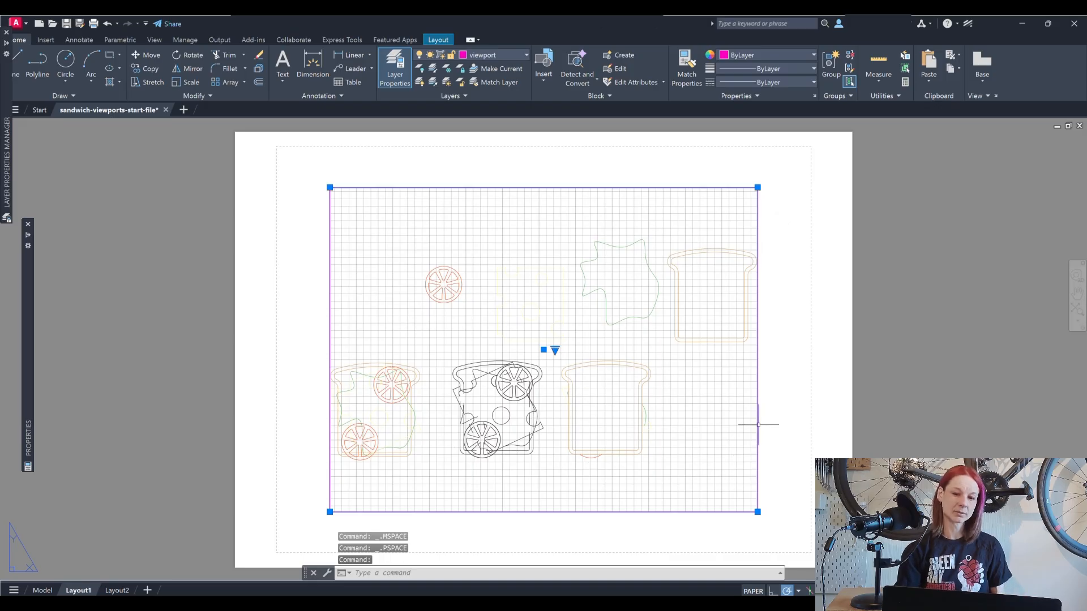
{"action": "mouse_move", "coordinate": [758, 425]}
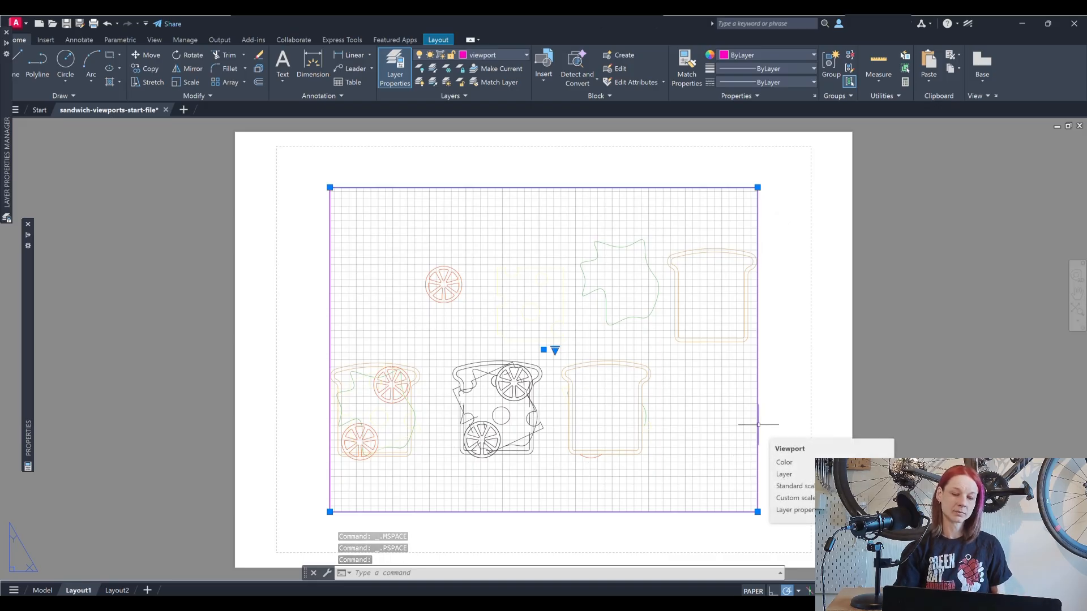
{"action": "double_click", "coordinate": [705, 426]}
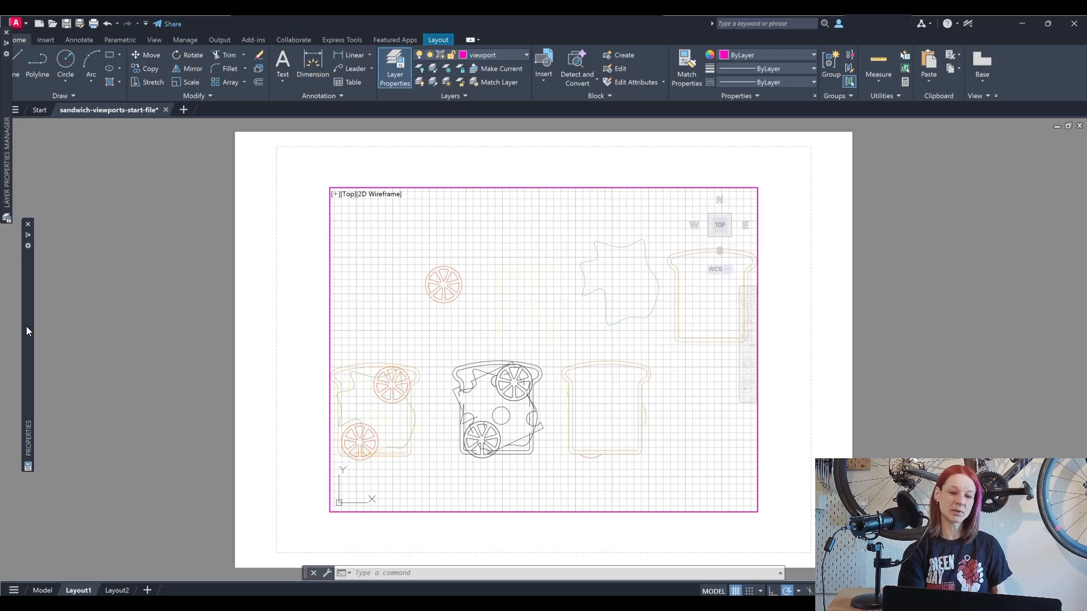
{"action": "mouse_move", "coordinate": [30, 327]}
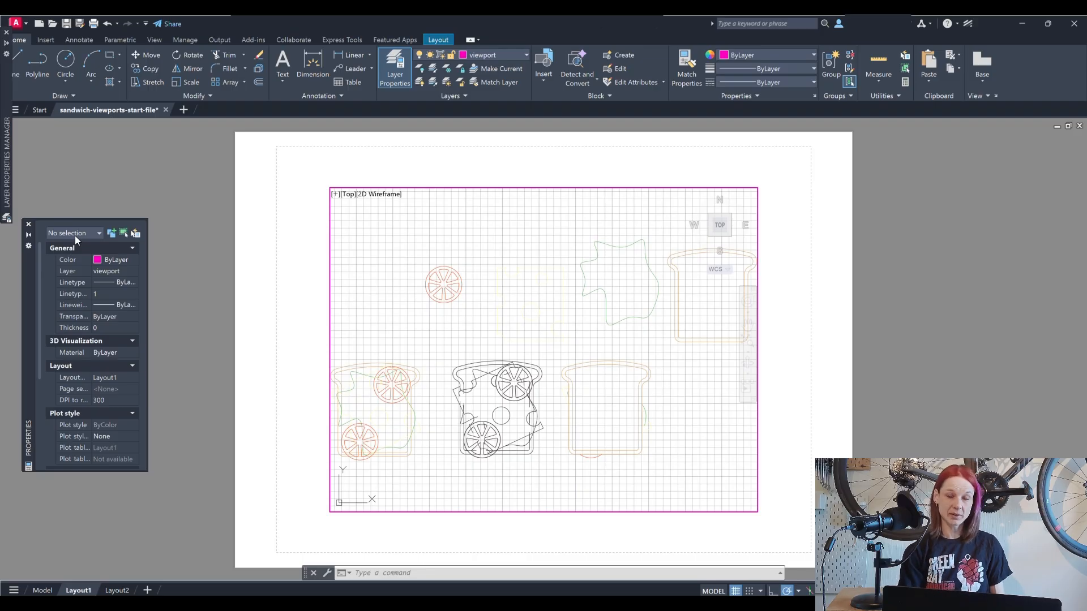
{"action": "double_click", "coordinate": [327, 287]}
{"action": "left_click", "coordinate": [330, 288]}
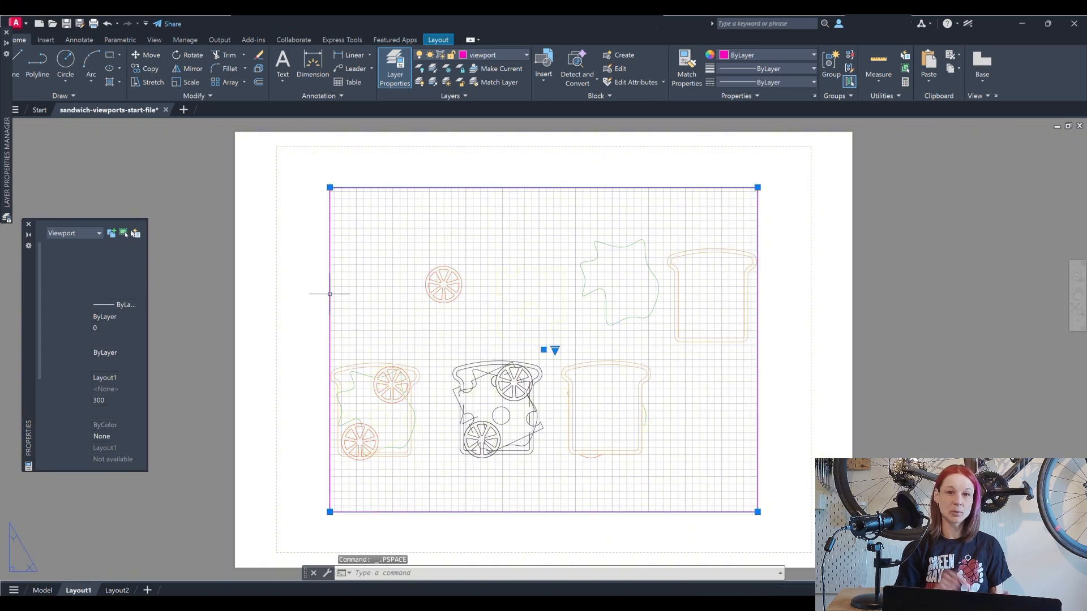
- Compare the maximized viewport with the Model space view and return to paper space on Layout1
{"action": "double_click", "coordinate": [329, 269]}
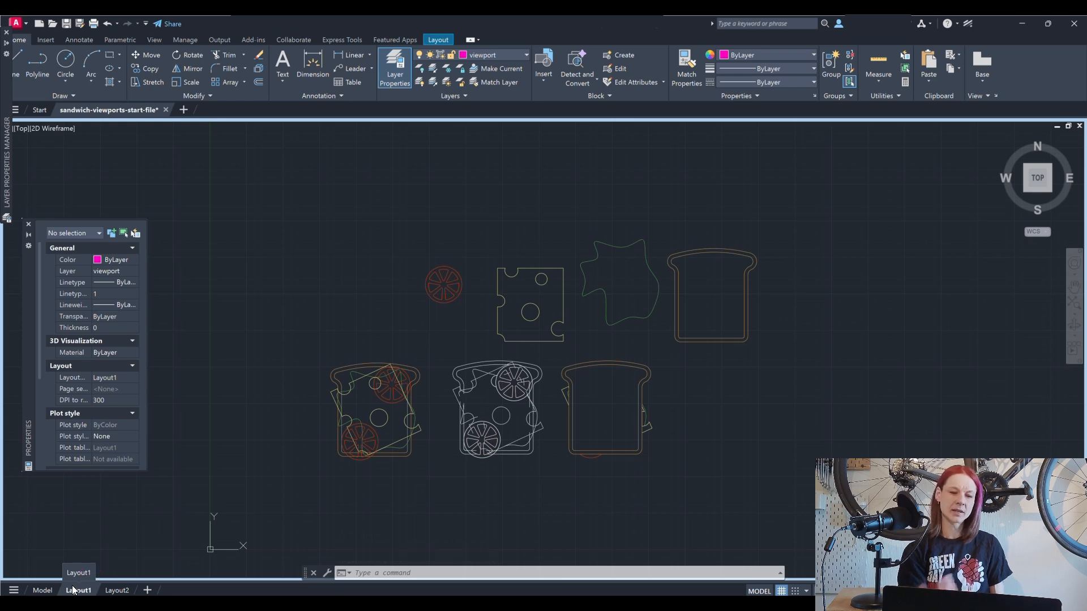
{"action": "left_click", "coordinate": [42, 590]}
{"action": "left_click", "coordinate": [78, 591]}
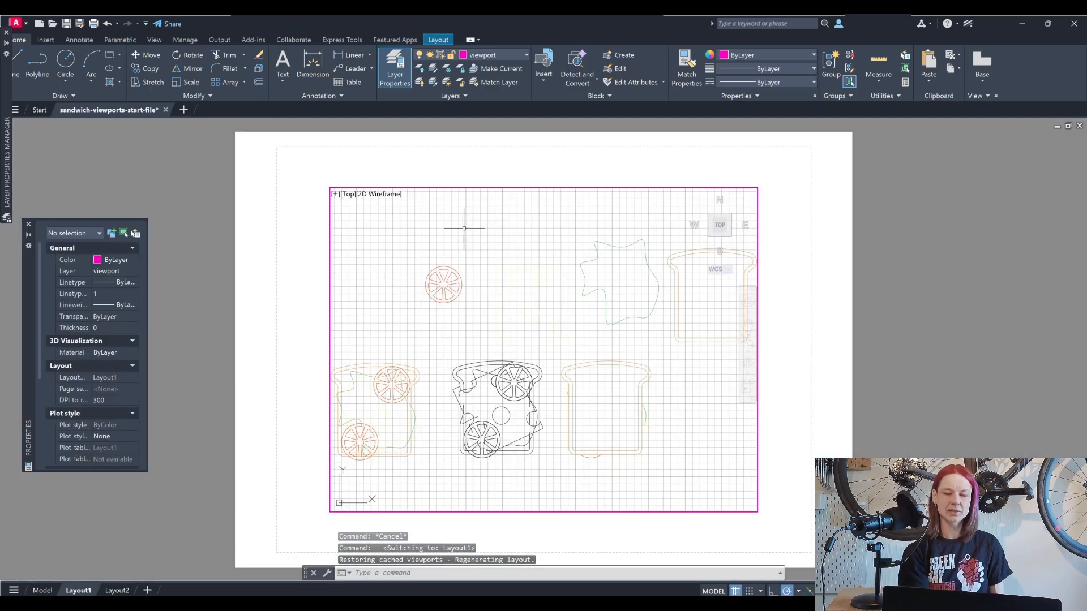
{"action": "double_click", "coordinate": [714, 544]}
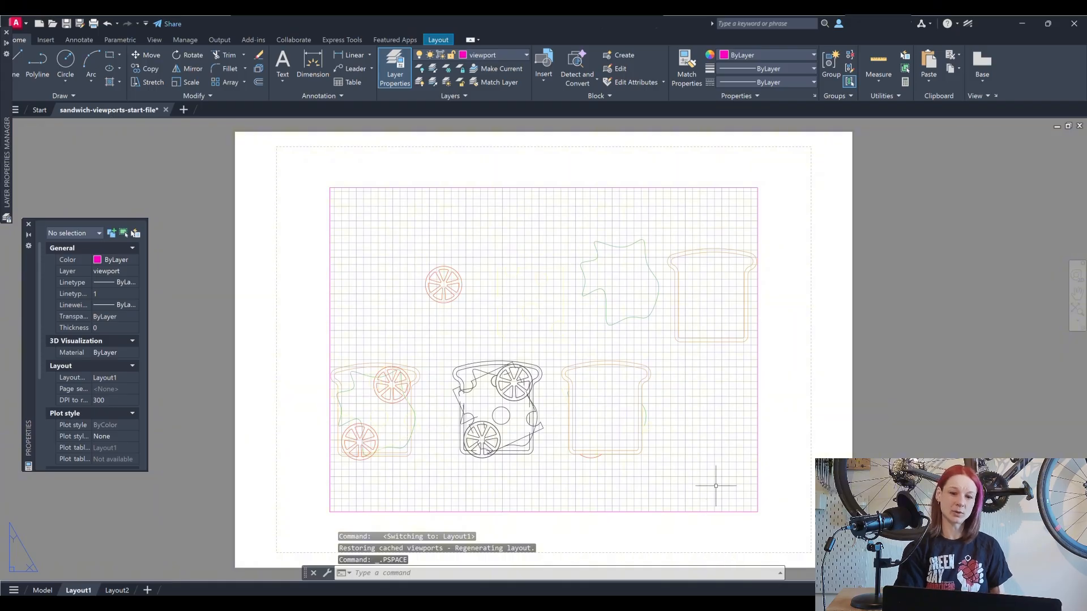
- Maximize the viewport from its frame and restore the paper space layout, twice in a row
{"action": "left_click", "coordinate": [722, 511]}
{"action": "double_click", "coordinate": [722, 512]}
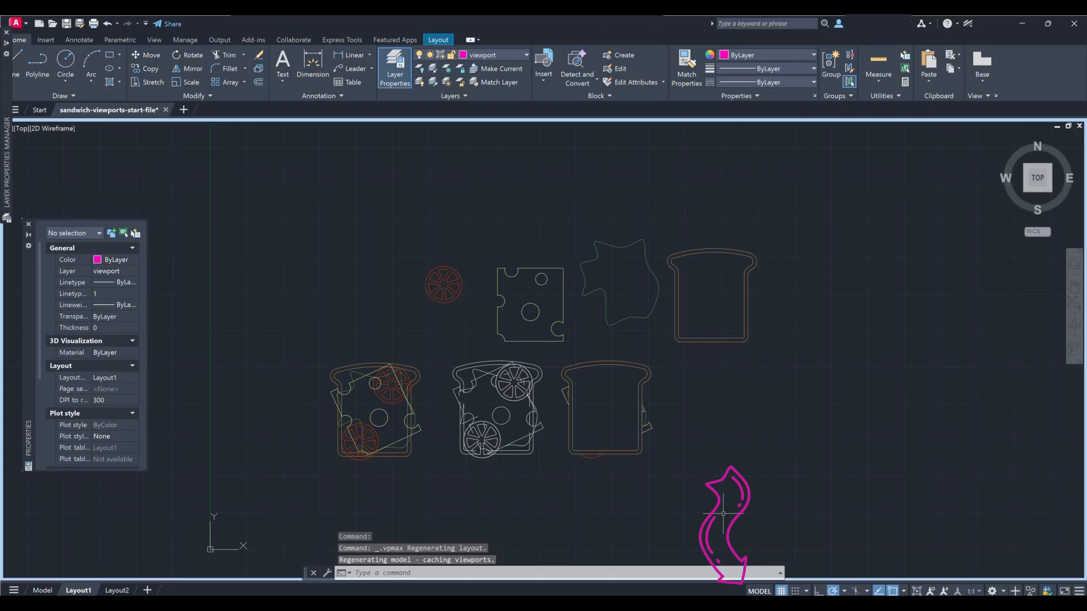
{"action": "left_click", "coordinate": [759, 591]}
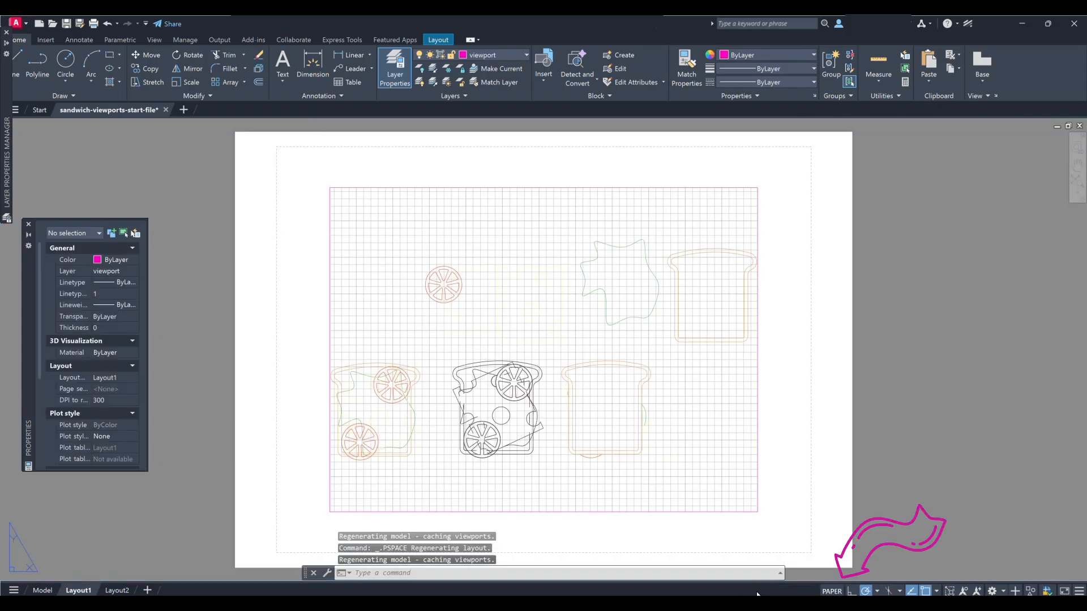
{"action": "double_click", "coordinate": [719, 512]}
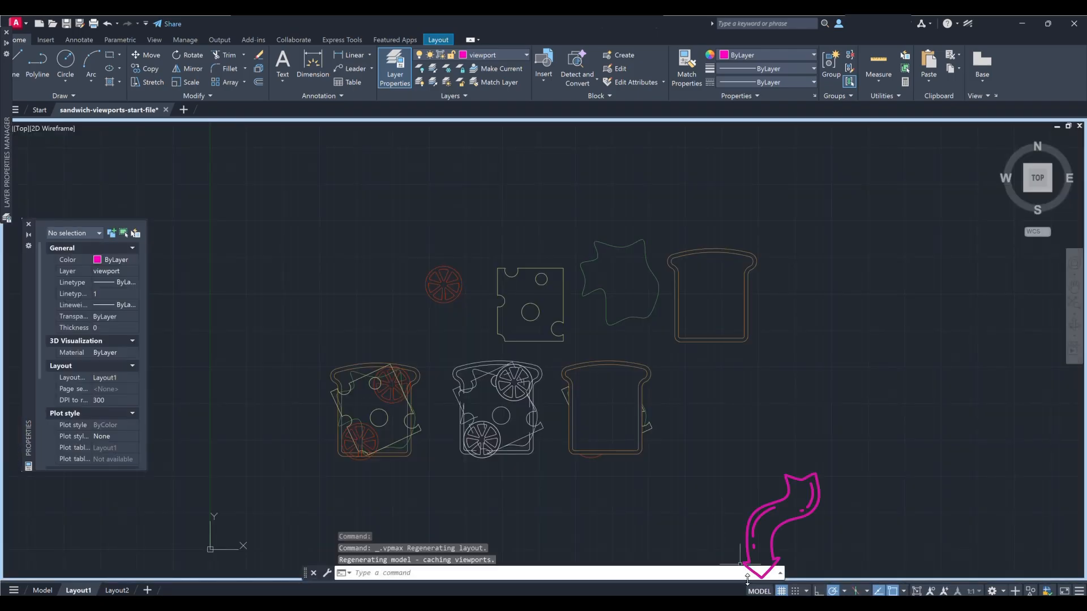
{"action": "left_click", "coordinate": [758, 592]}
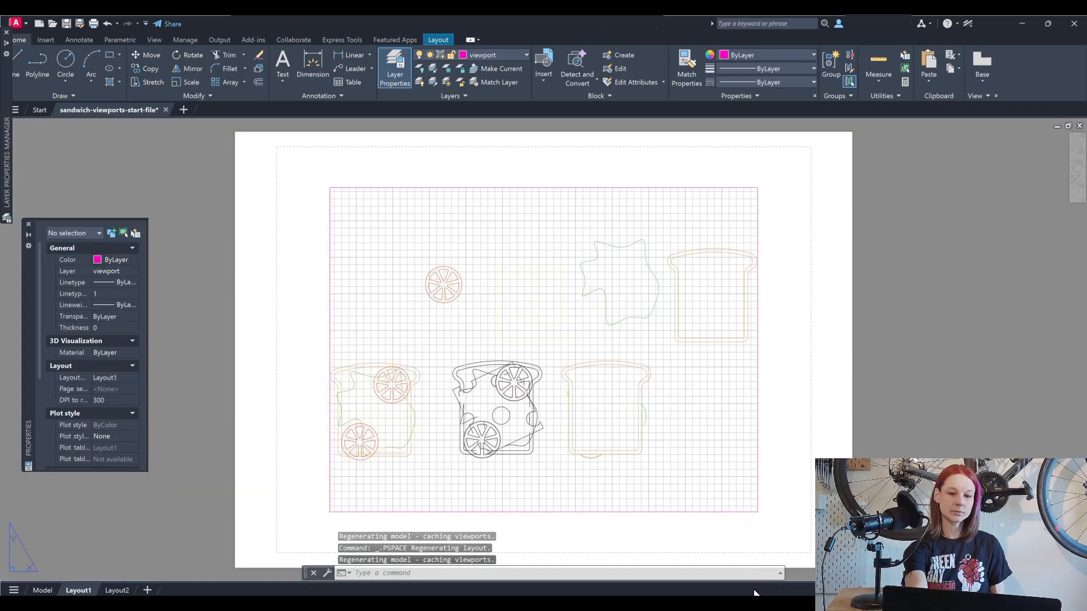
- Draw three overlapping rectangles in model space through the Layout1 viewport, the first about 232 by 182
{"action": "scroll", "coordinate": [547, 339], "scroll_direction": "down", "scroll_amount": 4}
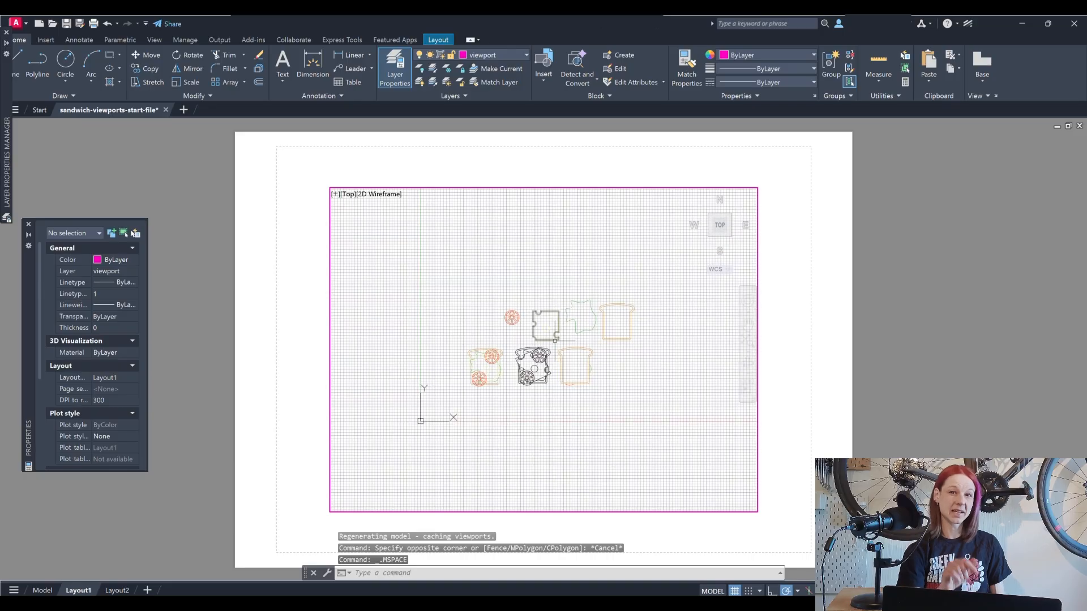
{"action": "scroll", "coordinate": [542, 351], "scroll_direction": "up", "scroll_amount": 7}
{"action": "scroll", "coordinate": [542, 351], "scroll_direction": "down", "scroll_amount": 4}
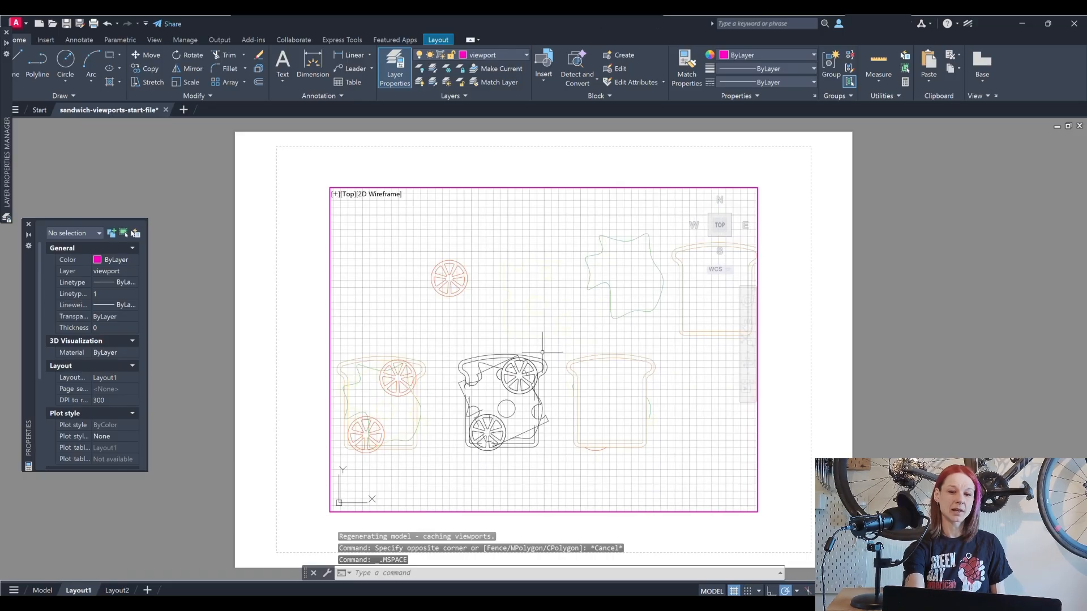
{"action": "type", "text": "rec"}
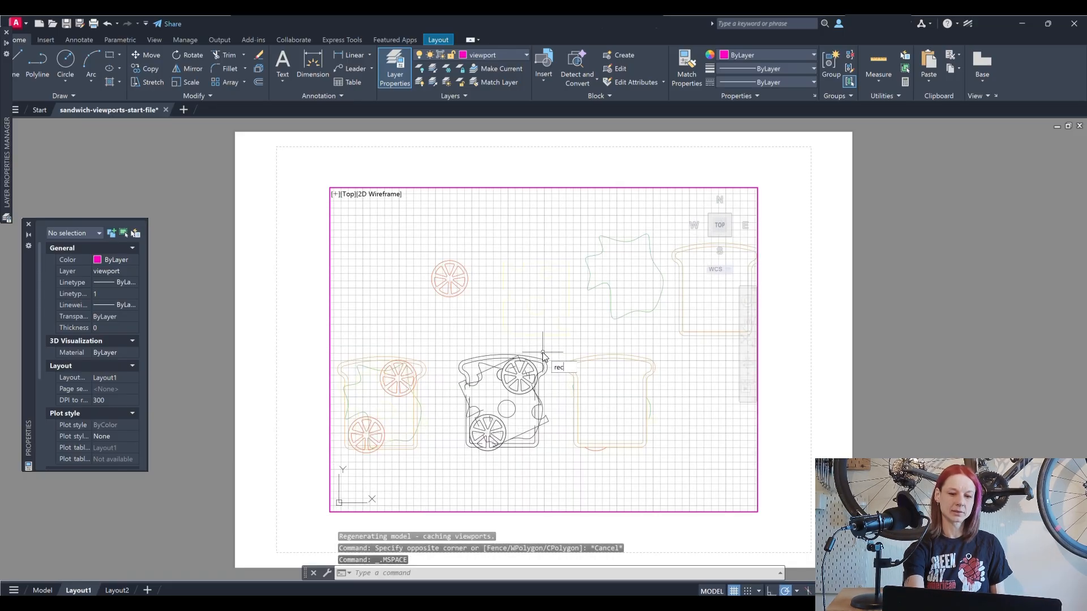
{"action": "key", "text": "Return"}
{"action": "left_click", "coordinate": [604, 410]}
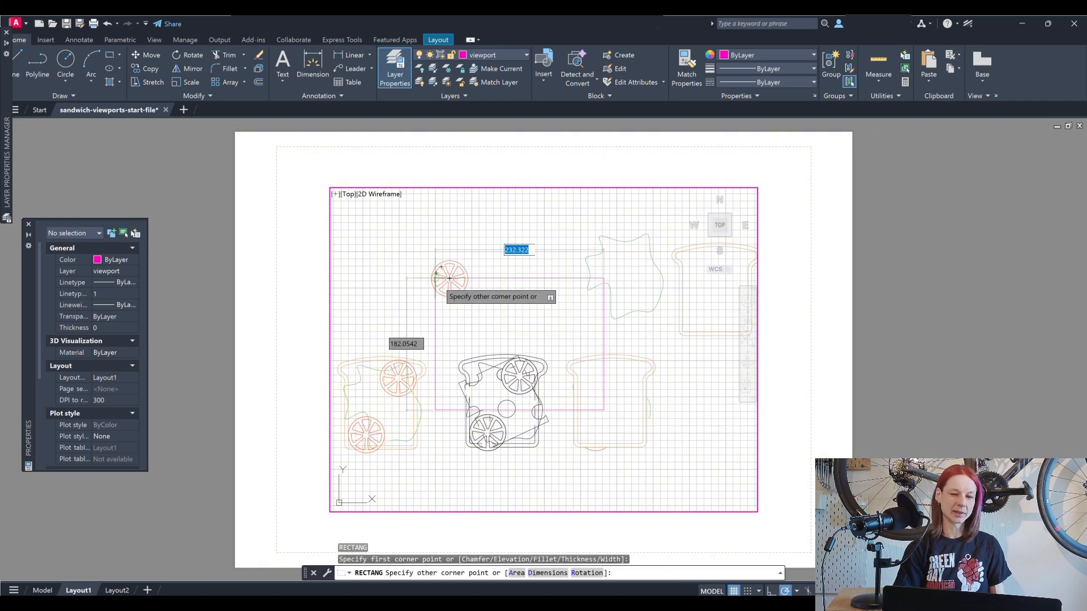
{"action": "key", "text": "Return"}
{"action": "left_click", "coordinate": [402, 245]}
{"action": "left_click", "coordinate": [546, 322]}
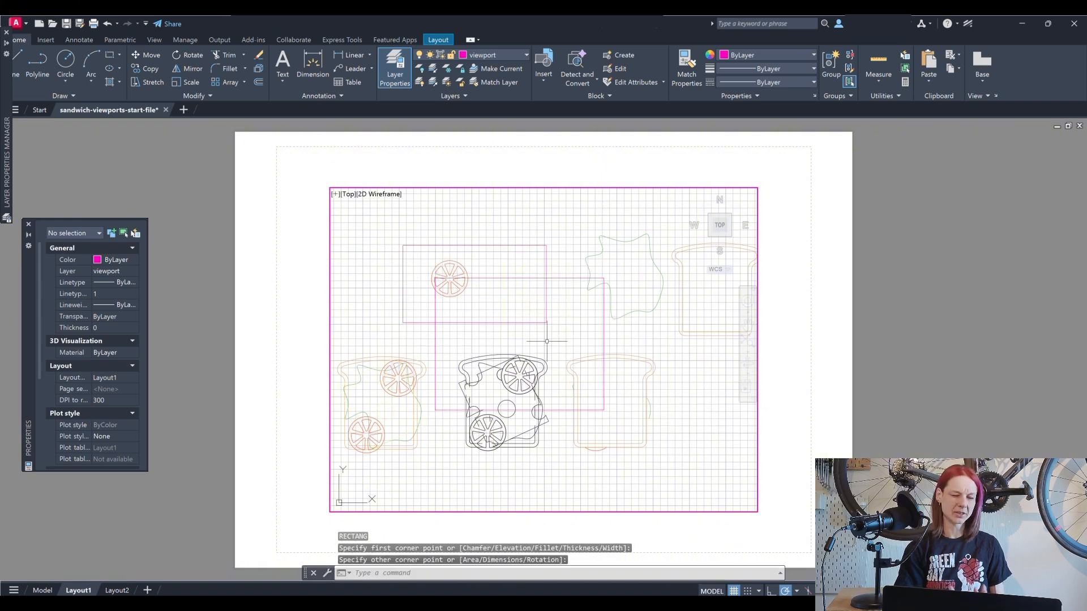
{"action": "key", "text": "Return"}
{"action": "left_click", "coordinate": [578, 324]}
{"action": "left_click", "coordinate": [516, 470]}
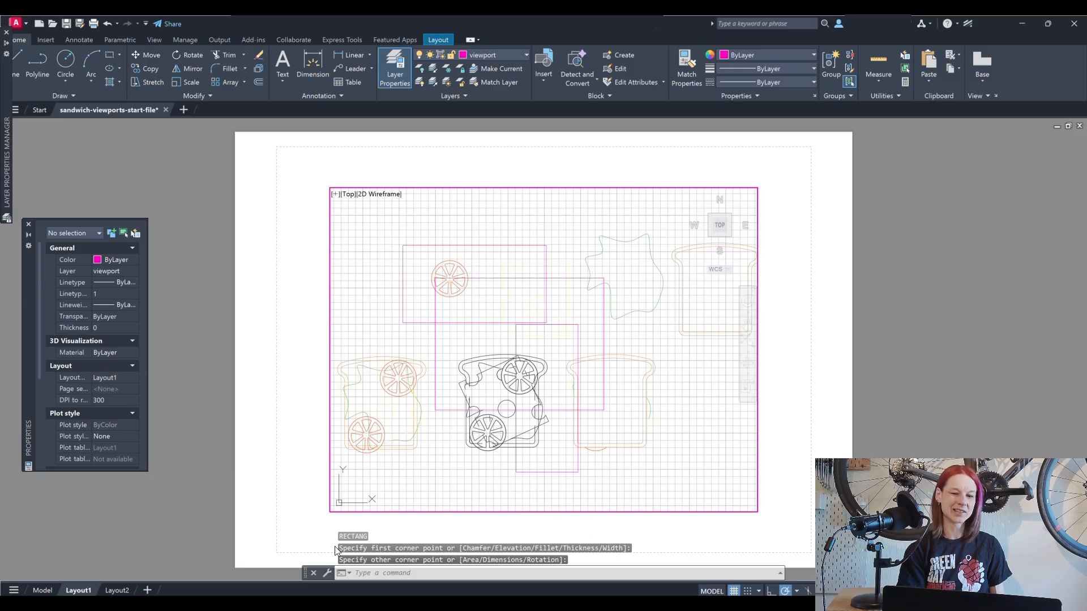
- Delete the three magenta rectangles from the drawing in Model space
{"action": "left_click", "coordinate": [42, 590]}
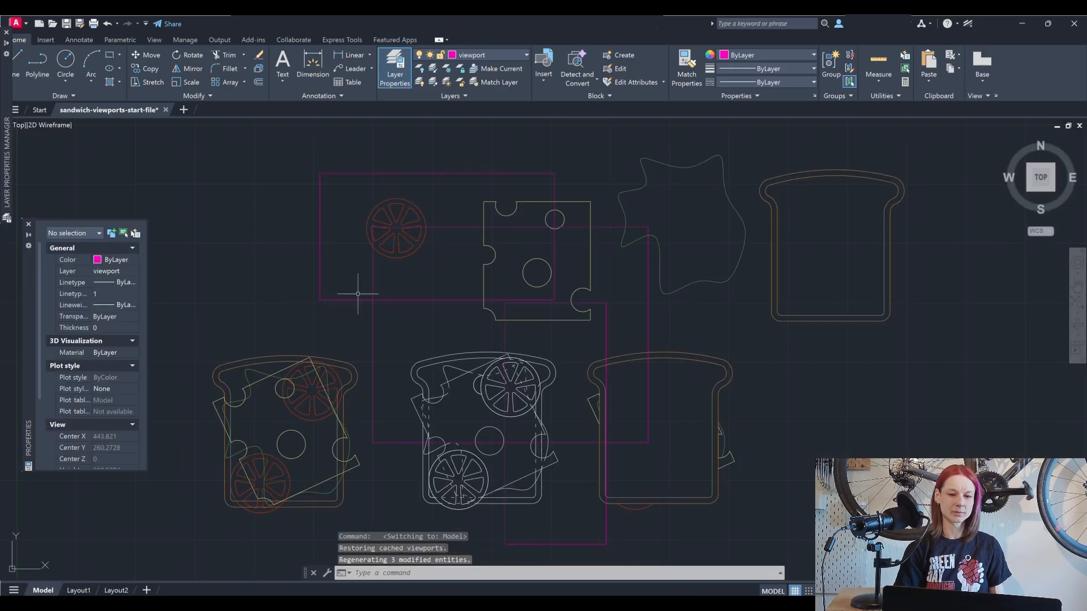
{"action": "left_click", "coordinate": [546, 337]}
{"action": "left_click", "coordinate": [352, 316]}
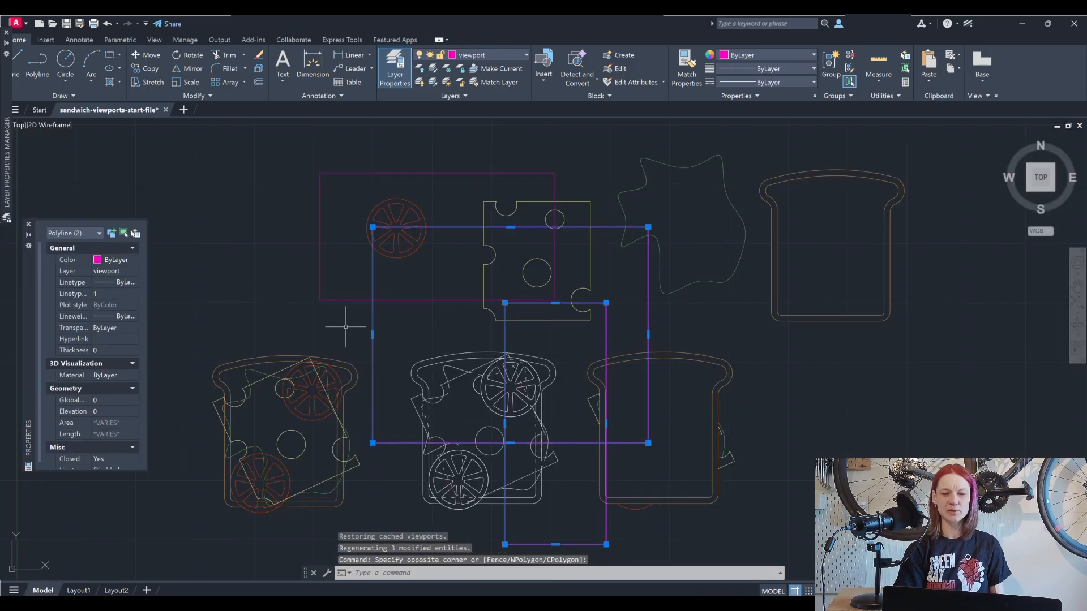
{"action": "key", "text": "Delete"}
{"action": "left_click", "coordinate": [357, 300]}
{"action": "key", "text": "Delete"}
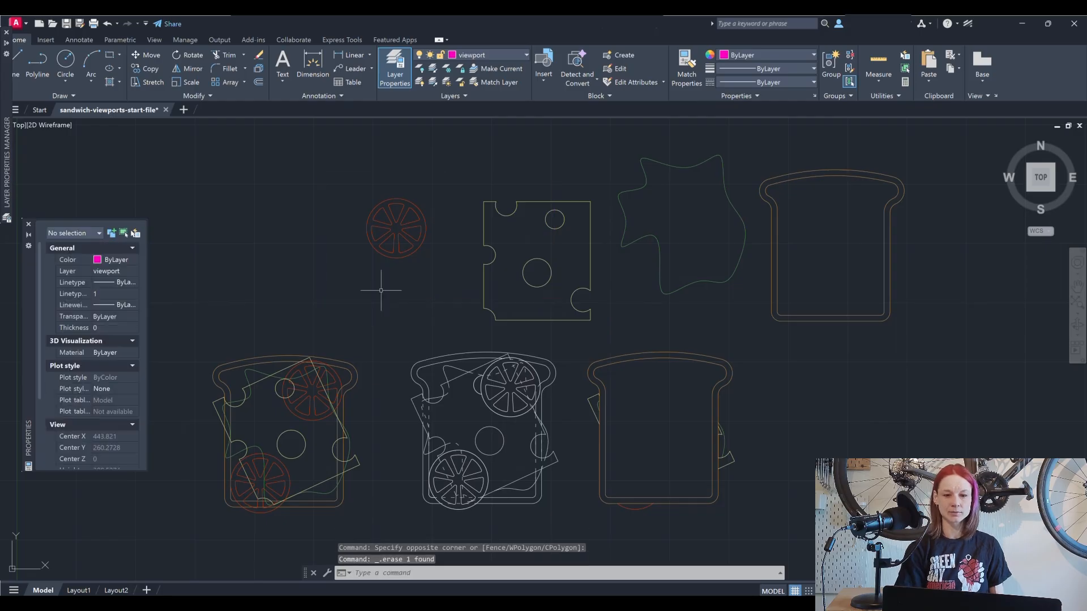
- Return to Layout1 and switch from the active viewport to paper space
{"action": "left_click", "coordinate": [78, 590]}
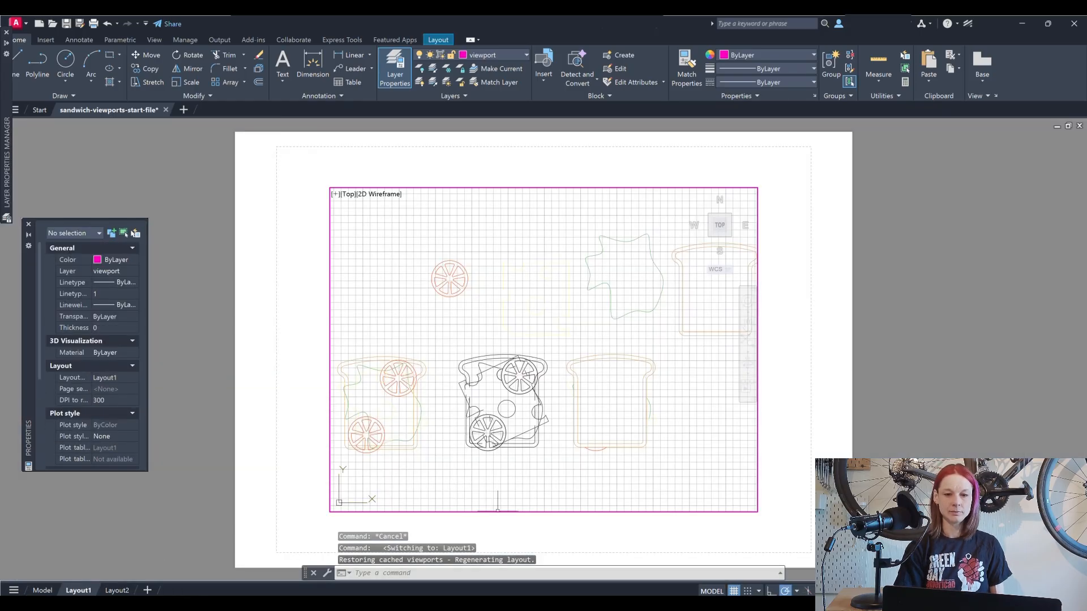
{"action": "double_click", "coordinate": [499, 526]}
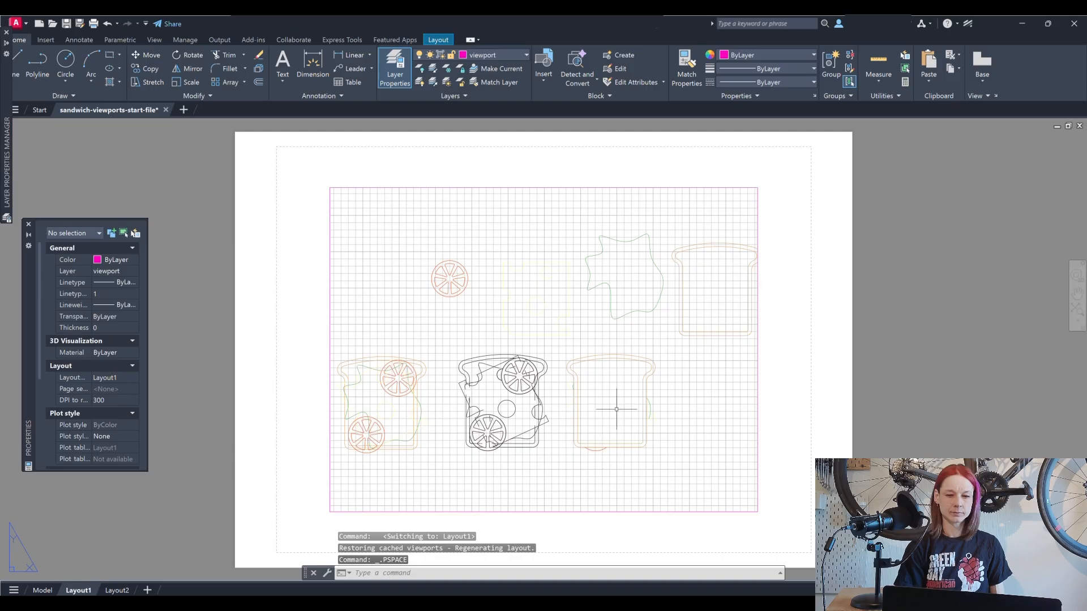
{"action": "left_click", "coordinate": [688, 455]}
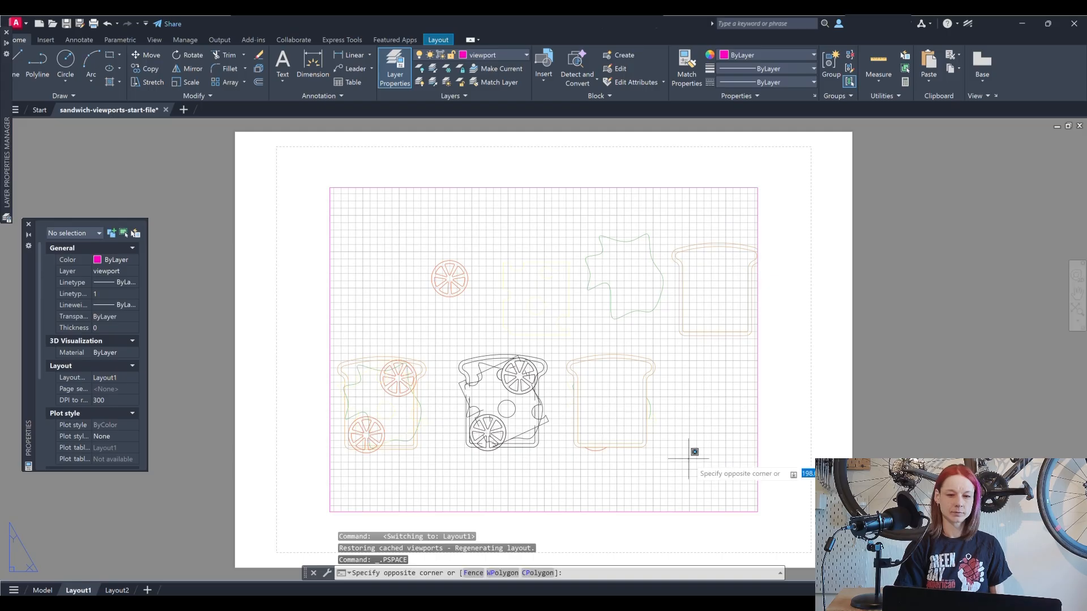
- Select the Layout1 viewport and try the scales 1:2 and 1:5 before settling on 1:4
{"action": "left_click", "coordinate": [609, 529]}
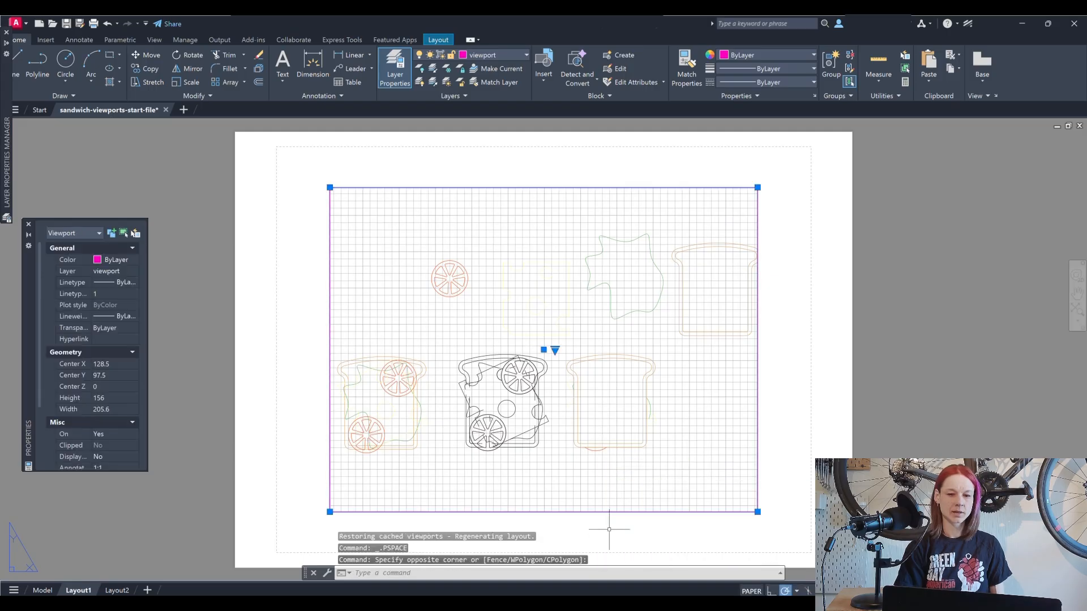
{"action": "left_click", "coordinate": [554, 351]}
{"action": "left_click", "coordinate": [579, 383]}
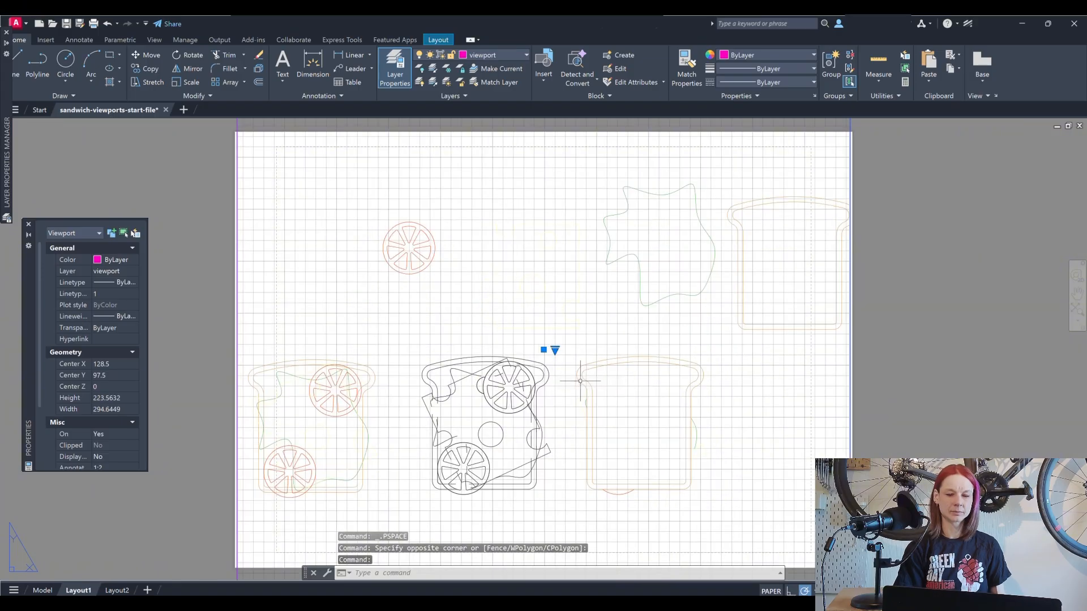
{"action": "left_click", "coordinate": [555, 352]}
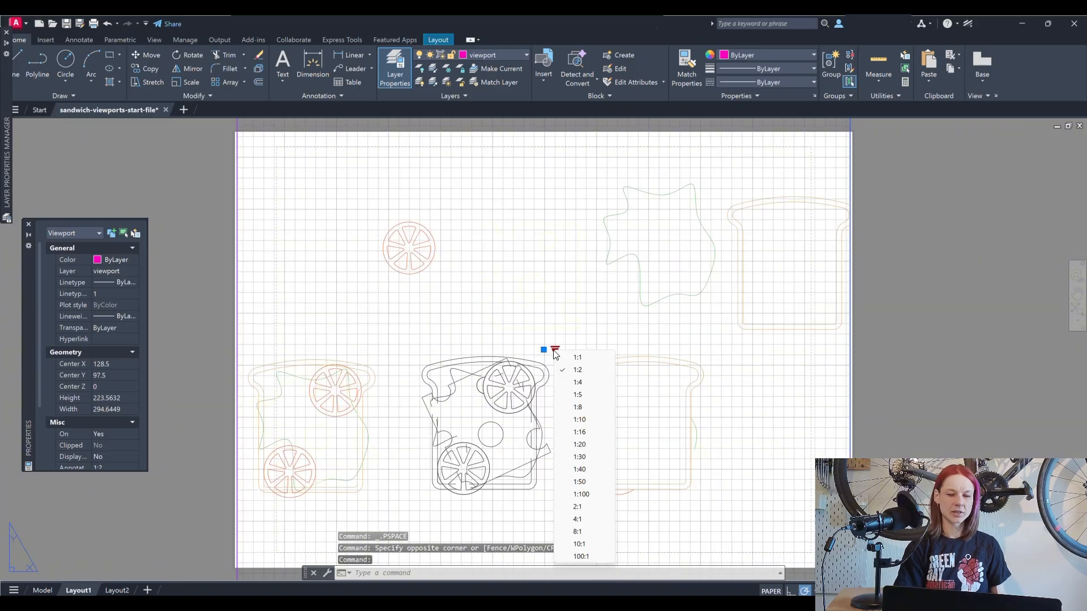
{"action": "left_click", "coordinate": [577, 395]}
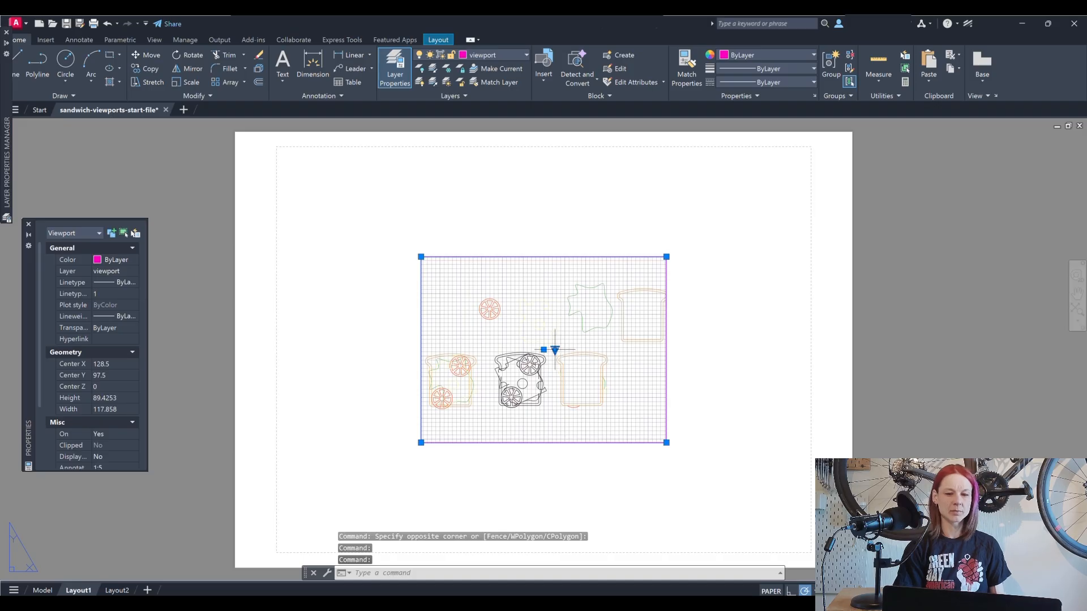
{"action": "left_click", "coordinate": [578, 383]}
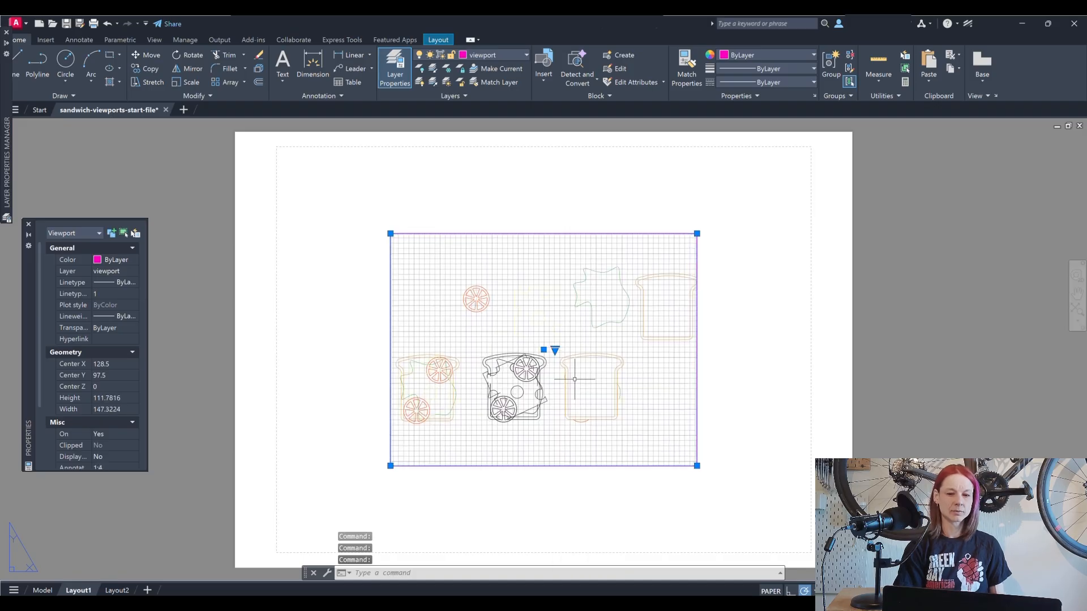
- Stretch the viewport's lower-right and upper-left corners to frame only the black sandwich, about 39 wide by 44 high
{"action": "left_click", "coordinate": [697, 466]}
{"action": "left_click", "coordinate": [555, 434]}
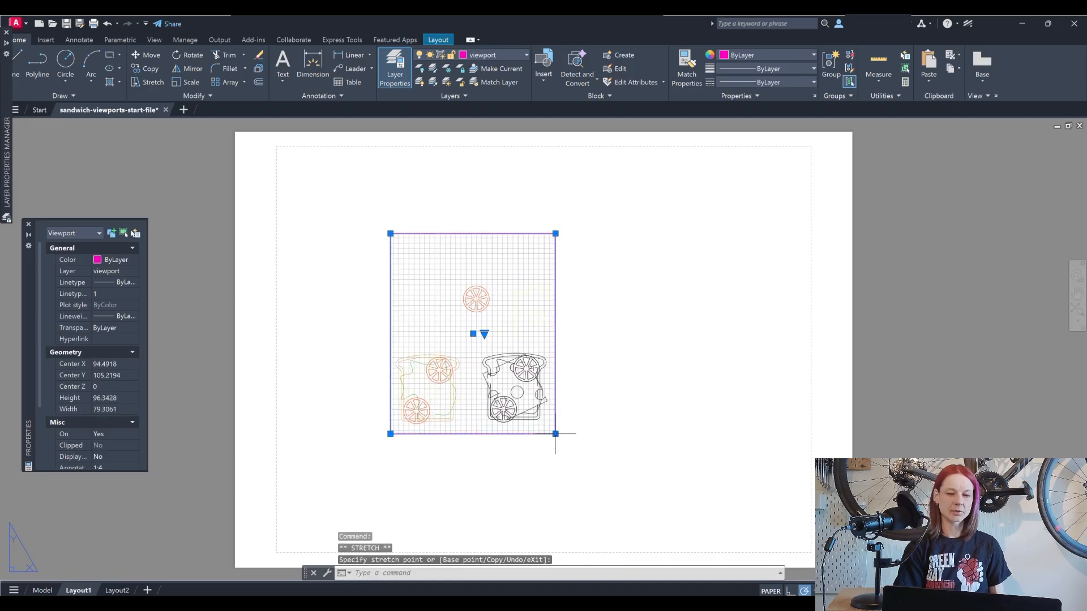
{"action": "left_click", "coordinate": [390, 233]}
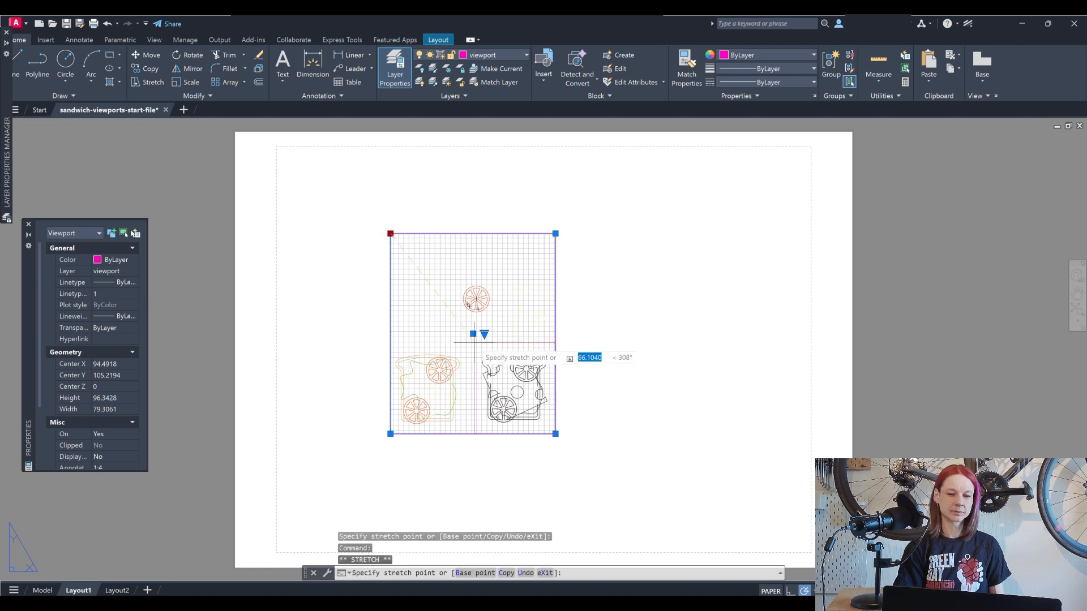
{"action": "left_click", "coordinate": [473, 342]}
- Activate model space inside the small viewport and zoom its view of the sandwich in and out
{"action": "left_click", "coordinate": [524, 385]}
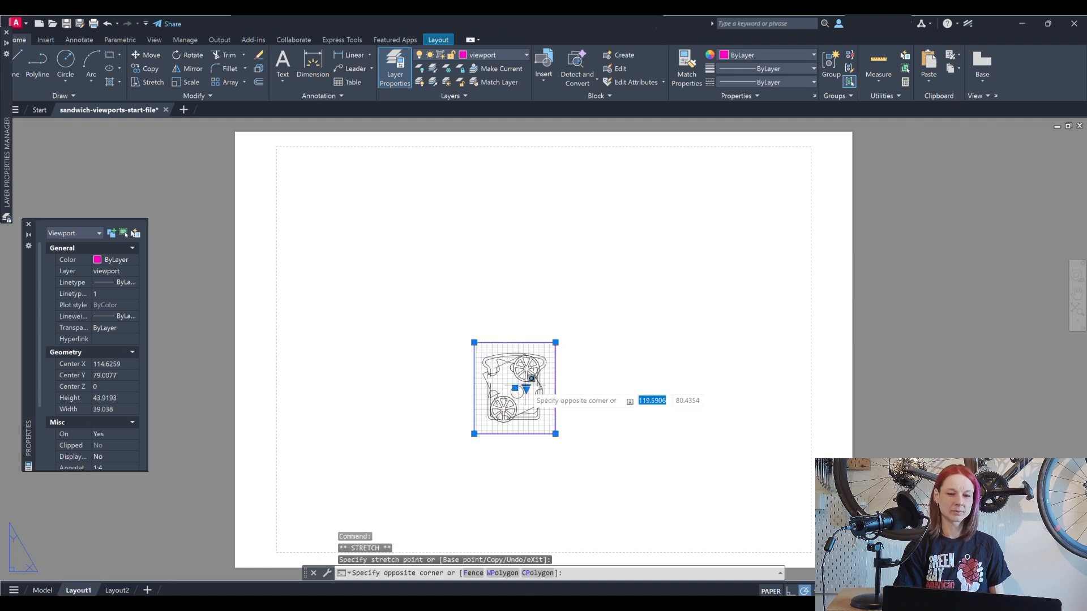
{"action": "left_click", "coordinate": [525, 389]}
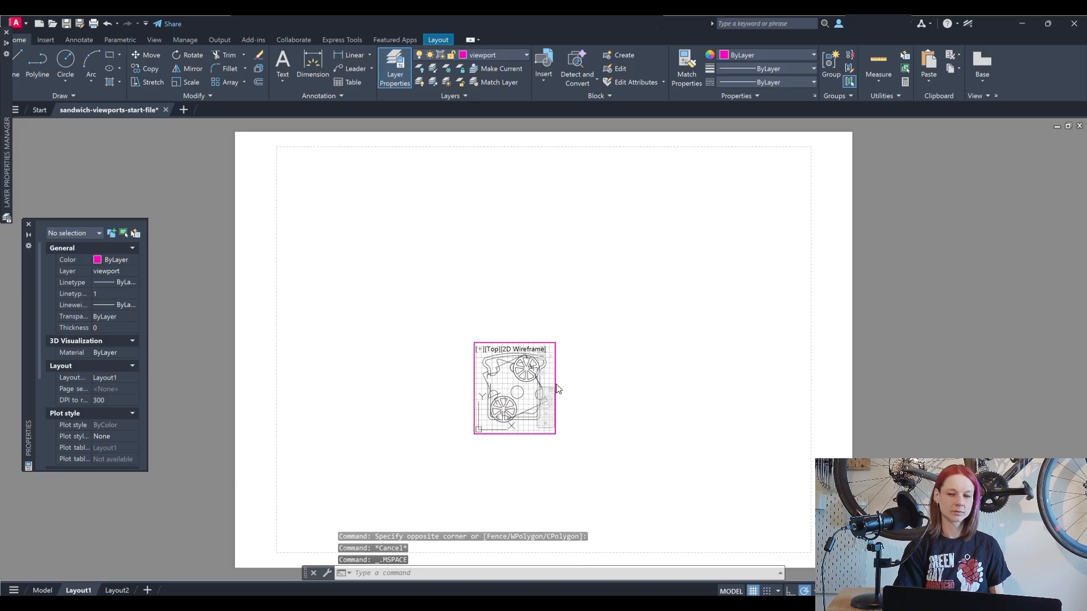
{"action": "scroll", "coordinate": [524, 387], "scroll_direction": "down", "scroll_amount": 1}
{"action": "scroll", "coordinate": [526, 390], "scroll_direction": "up", "scroll_amount": 5}
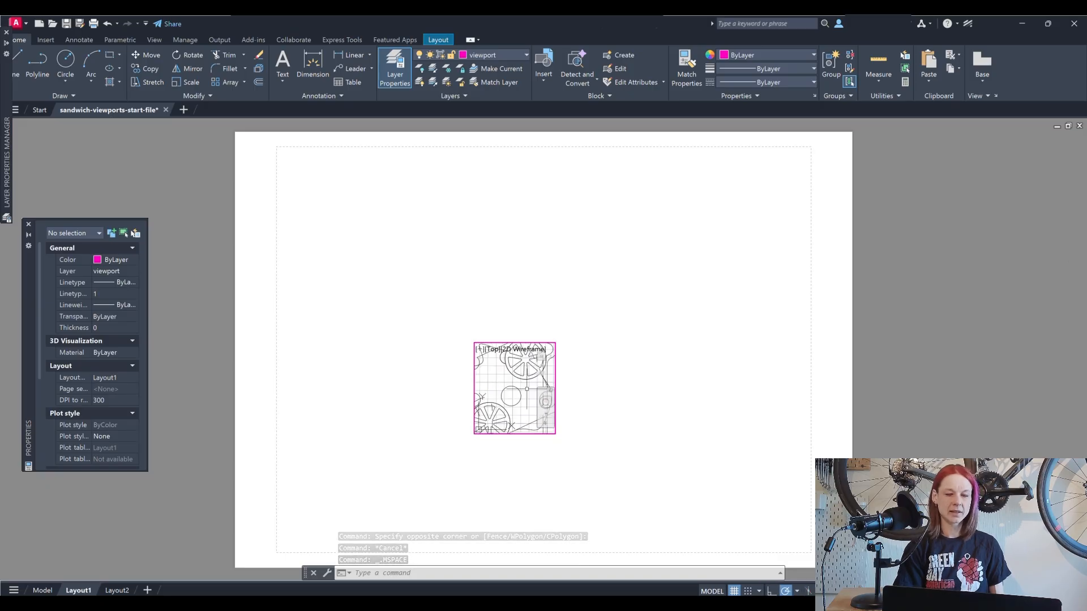
{"action": "scroll", "coordinate": [525, 386], "scroll_direction": "down", "scroll_amount": 4}
{"action": "scroll", "coordinate": [525, 385], "scroll_direction": "up", "scroll_amount": 1}
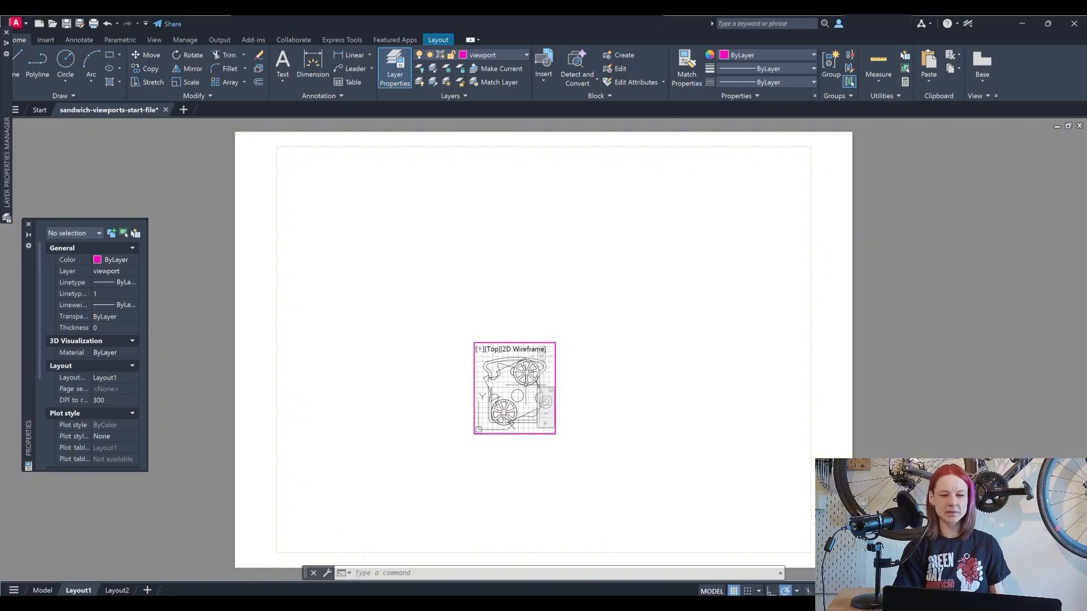
- Return to paper space and set the sandwich viewport's Display Locked property to Yes
{"action": "double_click", "coordinate": [555, 401]}
{"action": "scroll", "coordinate": [126, 431], "scroll_direction": "down", "scroll_amount": 3}
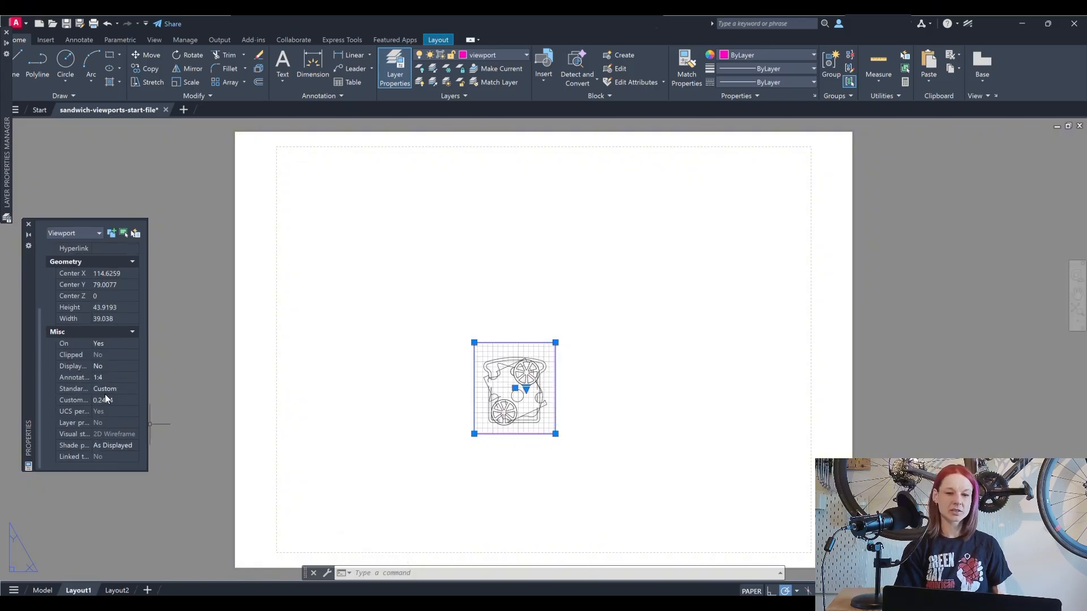
{"action": "left_click", "coordinate": [103, 367]}
{"action": "left_click", "coordinate": [103, 366]}
{"action": "left_click", "coordinate": [107, 377]}
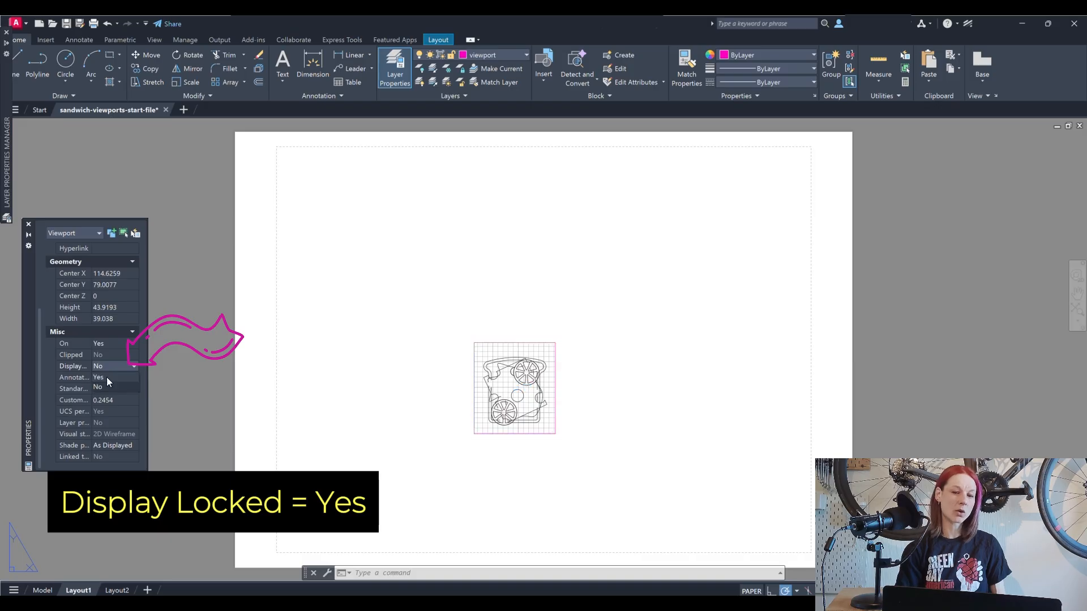
- Enter the locked viewport and test how zooming and panning behave there
{"action": "left_click", "coordinate": [532, 420]}
{"action": "double_click", "coordinate": [532, 420]}
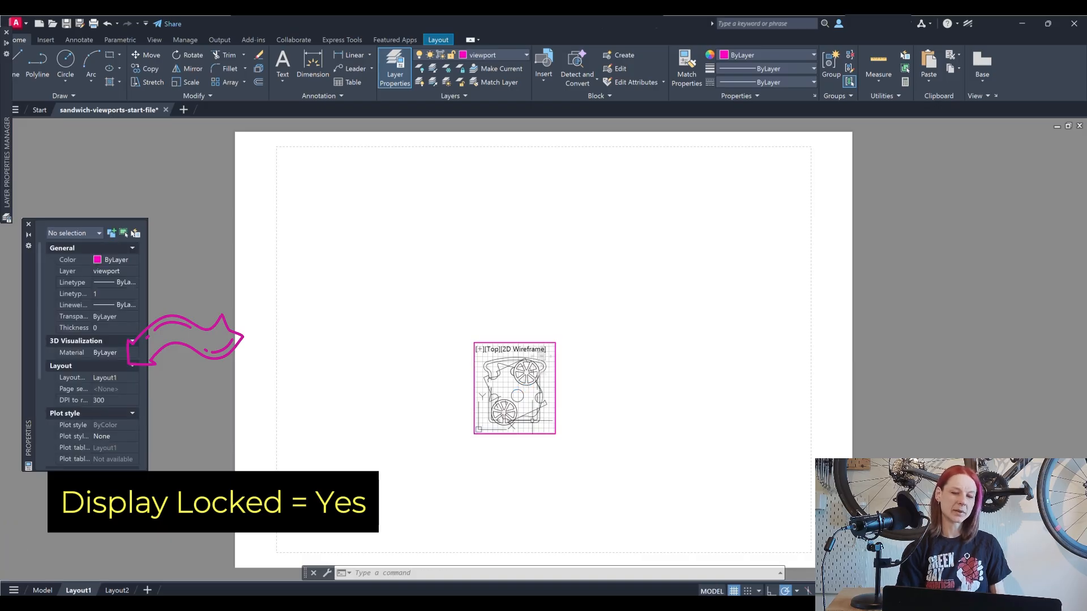
{"action": "scroll", "coordinate": [512, 399], "scroll_direction": "down", "scroll_amount": 3}
{"action": "scroll", "coordinate": [512, 397], "scroll_direction": "up", "scroll_amount": 4}
{"action": "mouse_move", "coordinate": [512, 396]}
{"action": "middle_mouse_down"}
{"action": "mouse_move", "coordinate": [561, 396]}
{"action": "mouse_move", "coordinate": [476, 384]}
{"action": "mouse_move", "coordinate": [504, 384]}
{"action": "middle_mouse_up"}
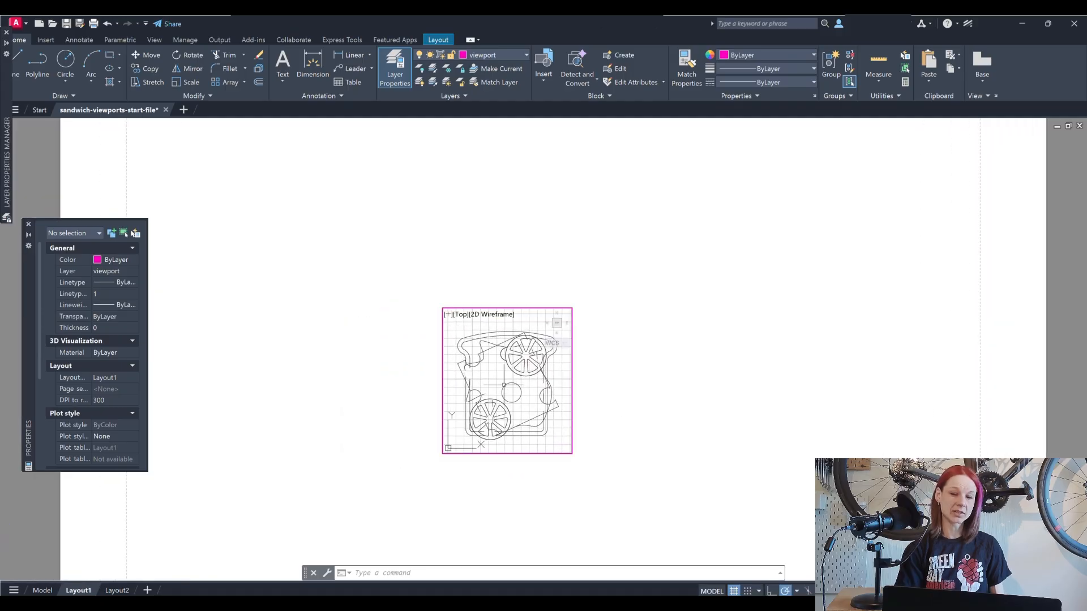
- Switch to paper space and try a 1:10 scale on the locked viewport before setting it to 1:2
{"action": "double_click", "coordinate": [629, 412]}
{"action": "left_click", "coordinate": [572, 407]}
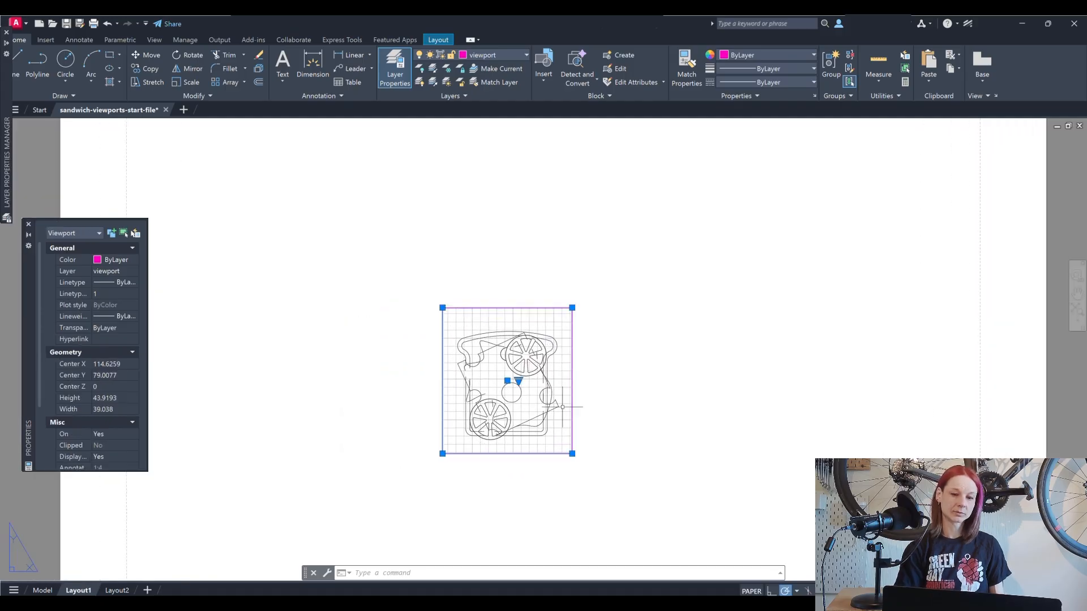
{"action": "left_click", "coordinate": [517, 382]}
{"action": "left_click", "coordinate": [542, 238]}
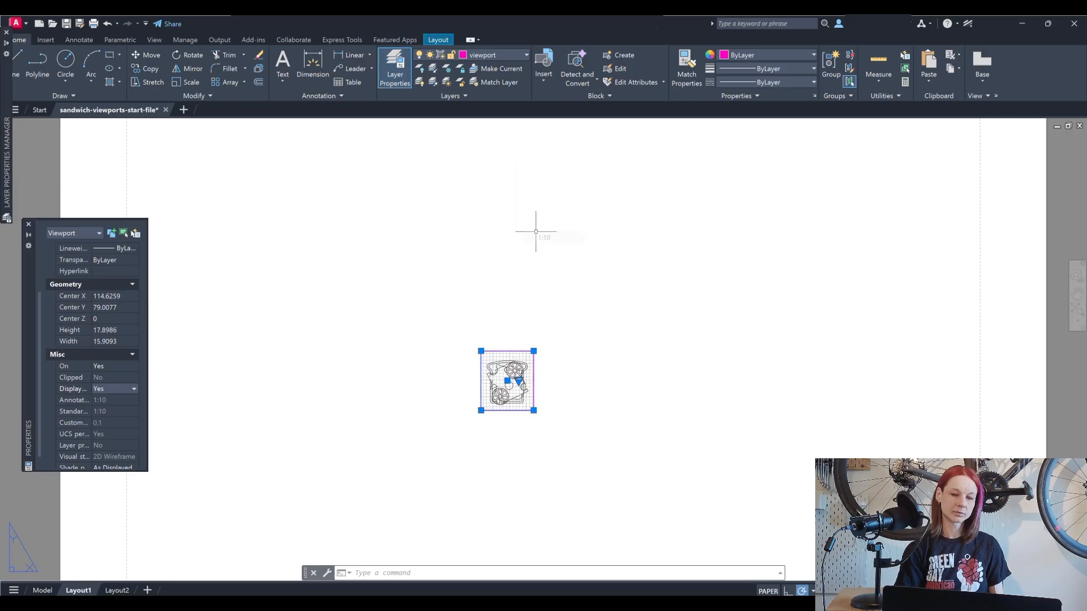
{"action": "left_click", "coordinate": [519, 382]}
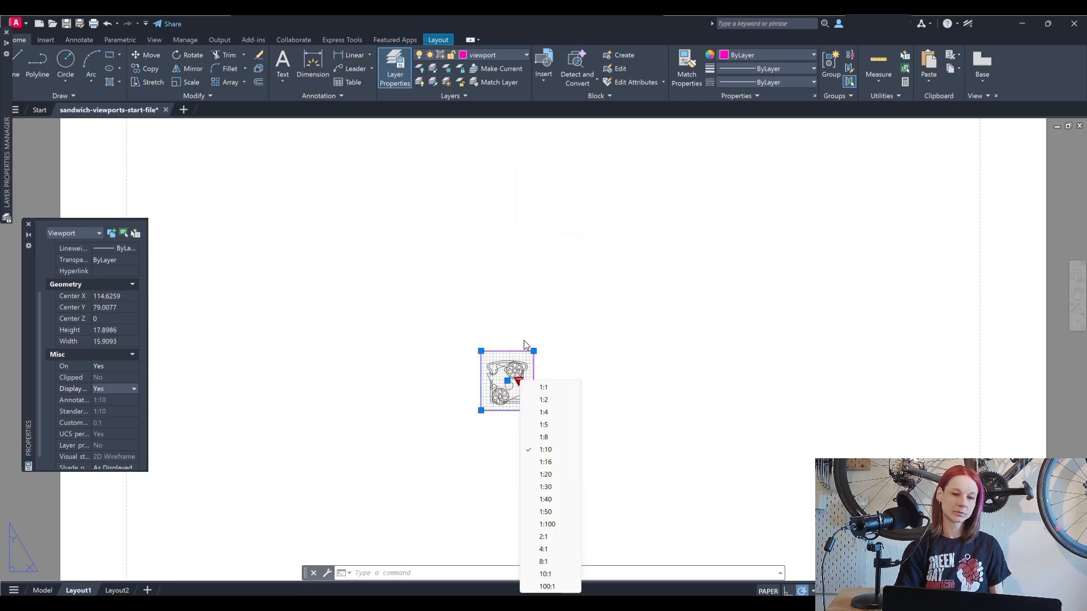
{"action": "left_click", "coordinate": [541, 396]}
- Move the 1:2 sandwich viewport to the upper-right area of the sheet and deselect it
{"action": "scroll", "coordinate": [540, 397], "scroll_direction": "down", "scroll_amount": 5}
{"action": "scroll", "coordinate": [532, 396], "scroll_direction": "up", "scroll_amount": 2}
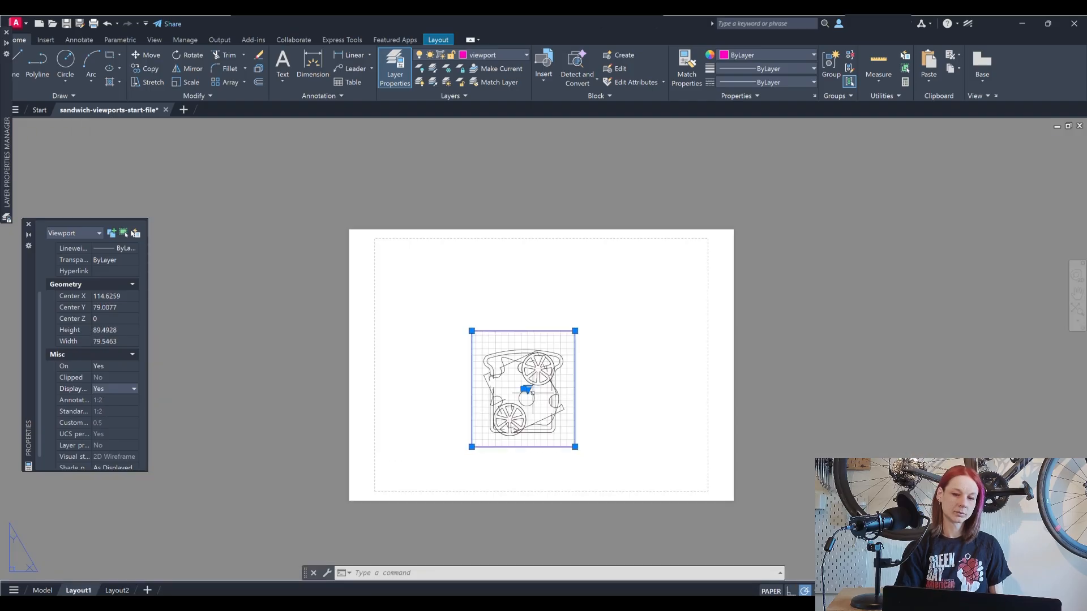
{"action": "left_click", "coordinate": [524, 389]}
{"action": "left_click", "coordinate": [635, 317]}
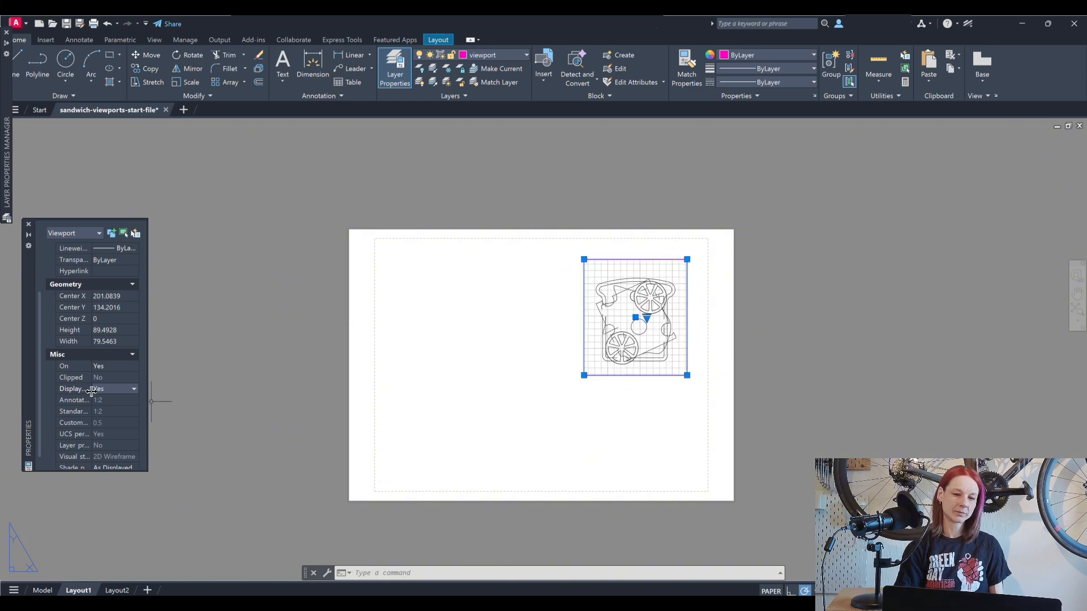
{"action": "key", "text": "Escape"}
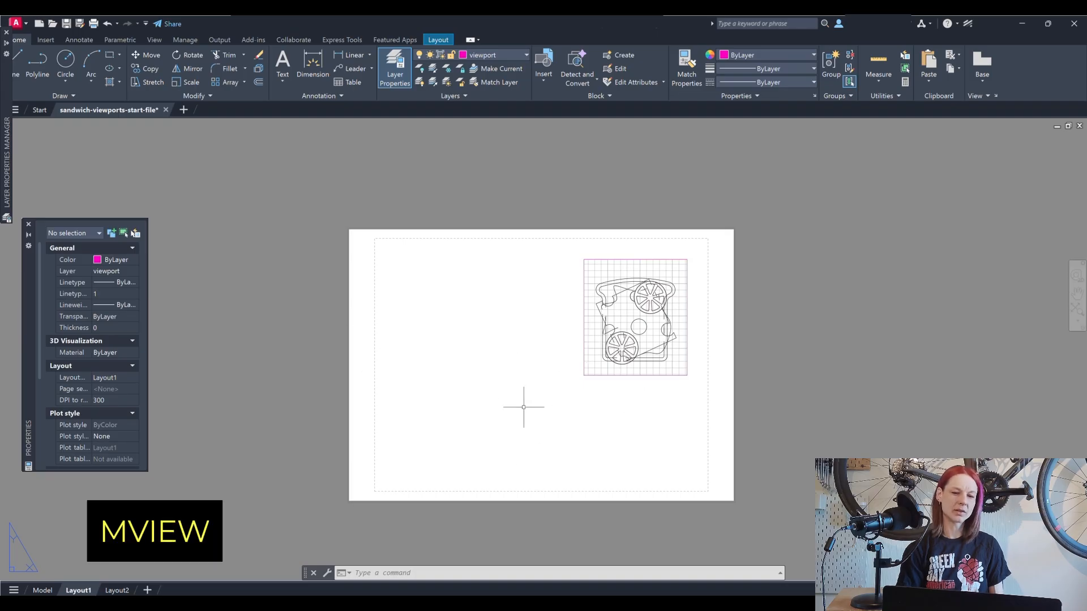
- Create a rectangular viewport in the upper-left area of the sheet with the MVIEW command
{"action": "type", "text": "MVIEW"}
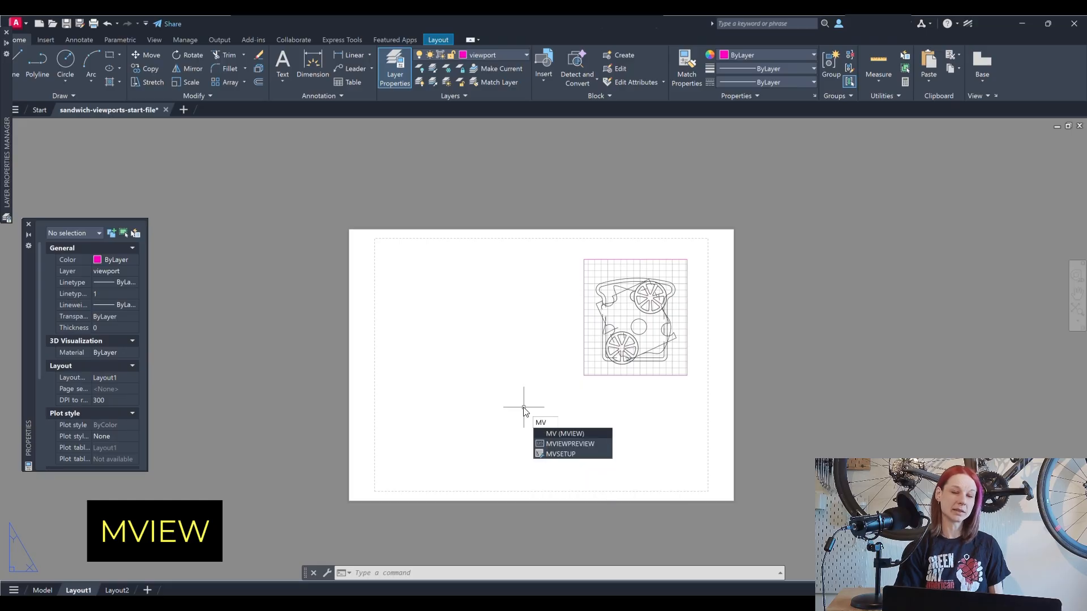
{"action": "key", "text": "Return"}
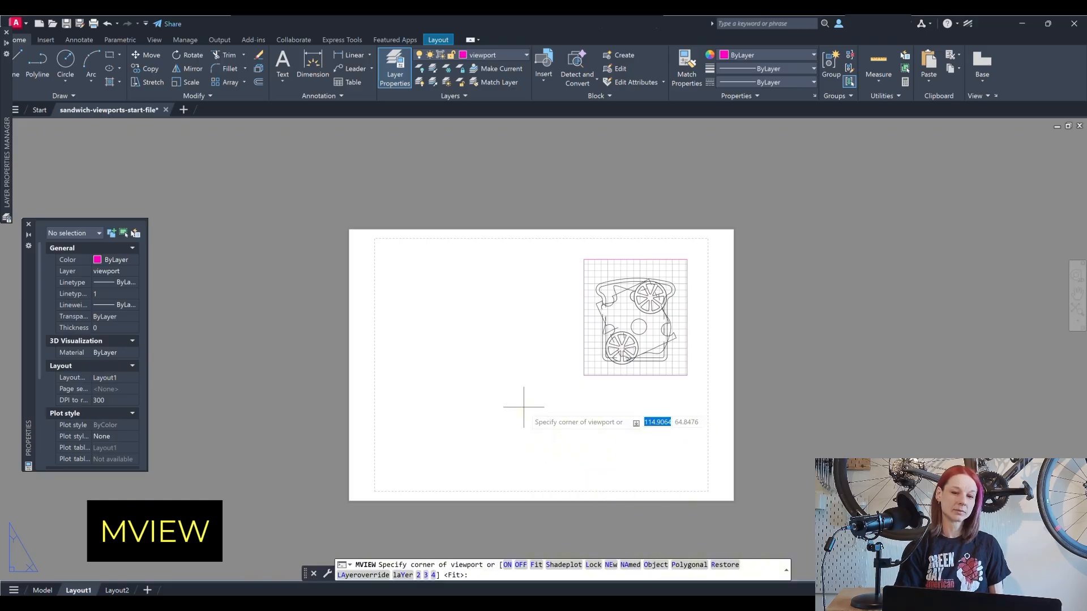
{"action": "left_click", "coordinate": [402, 283]}
{"action": "left_click", "coordinate": [477, 370]}
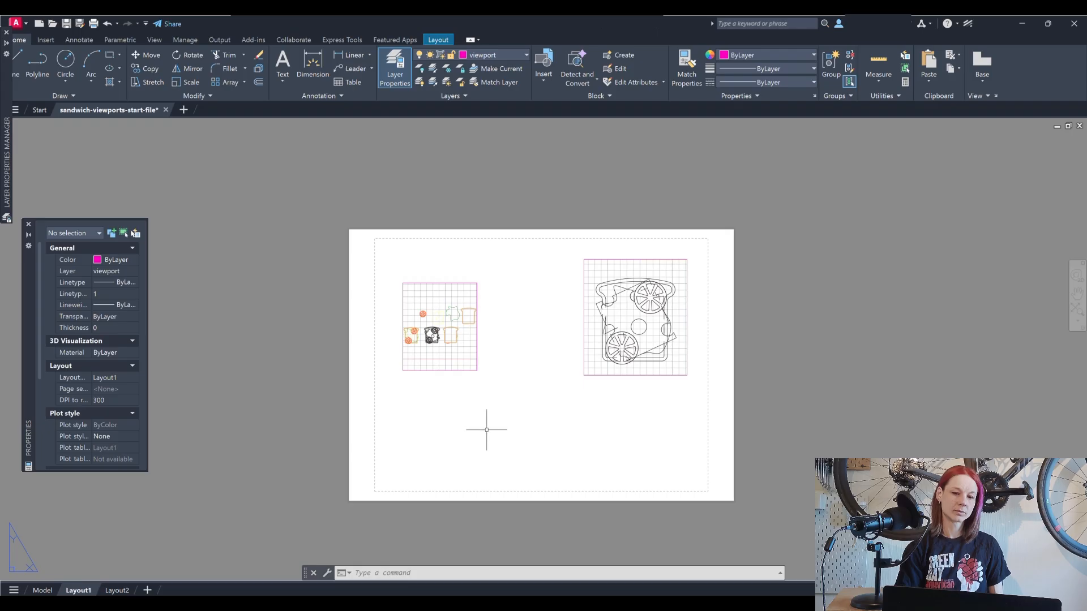
- Create two horizontally arranged viewports across the lower sheet with MVIEW, each about 209 wide by 32 high
{"action": "key", "text": "Return"}
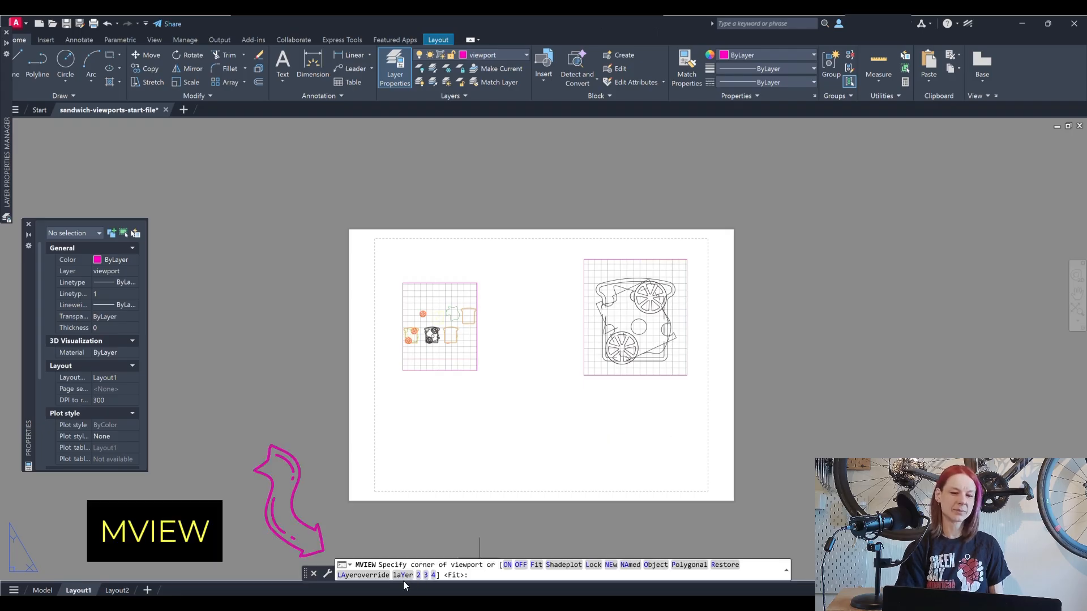
{"action": "left_click", "coordinate": [418, 575]}
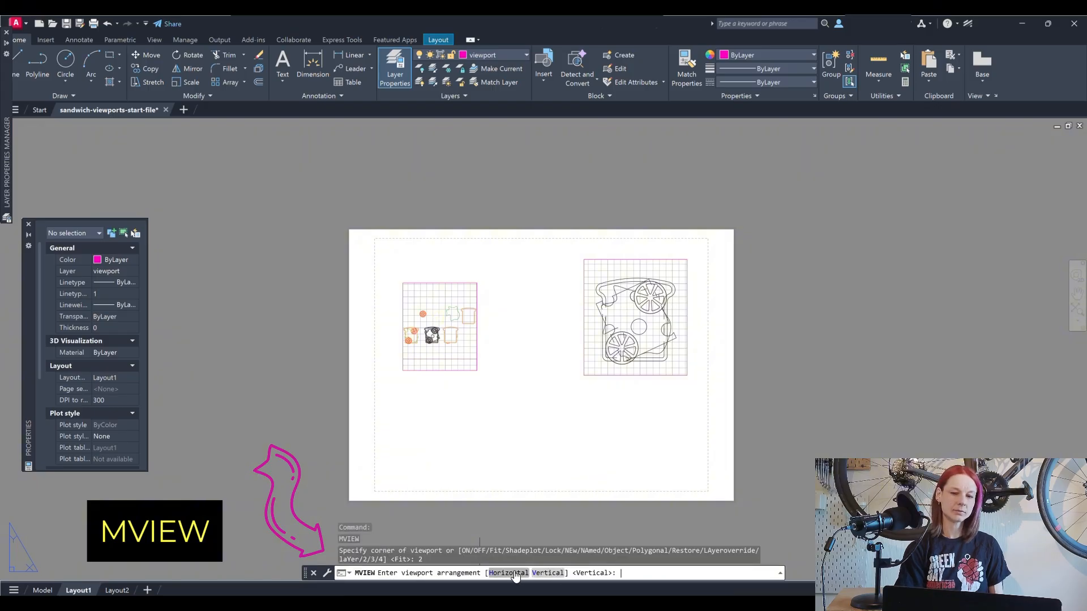
{"action": "left_click", "coordinate": [515, 574]}
{"action": "left_click", "coordinate": [401, 388]}
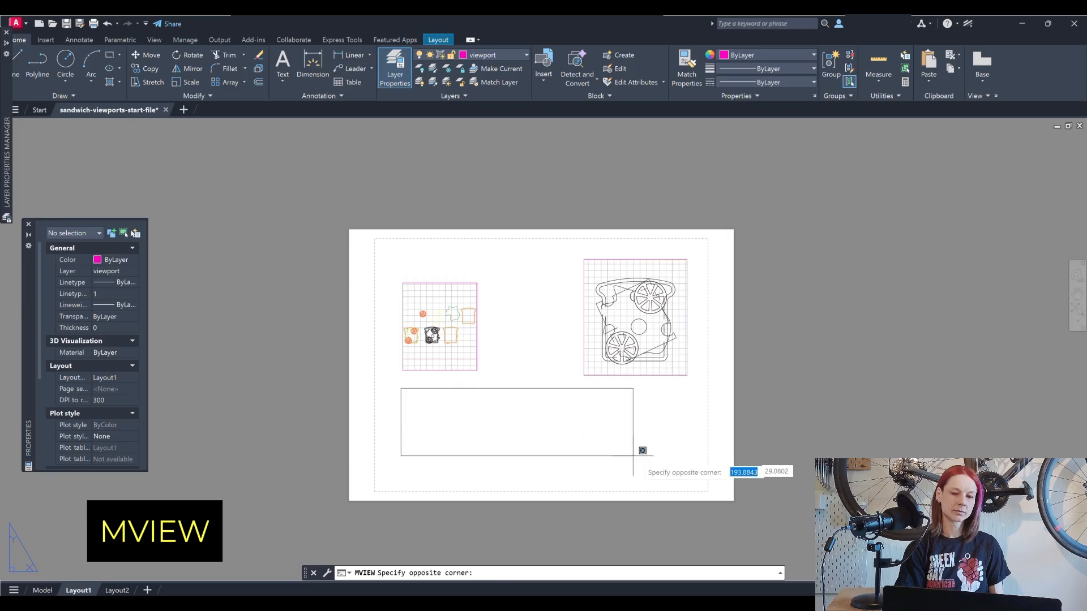
{"action": "left_click", "coordinate": [672, 471]}
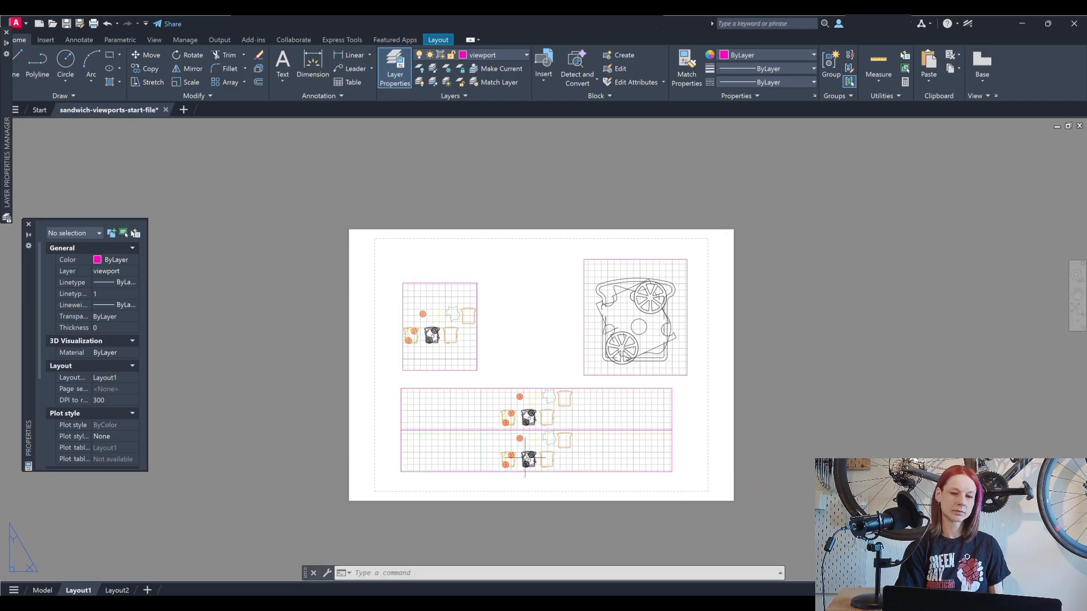
- Delete the upper of the two stacked viewports and stretch the remaining one's upper-right corner to make it taller and slightly narrower
{"action": "left_click", "coordinate": [555, 390]}
{"action": "key", "text": "Delete"}
{"action": "left_click", "coordinate": [540, 429]}
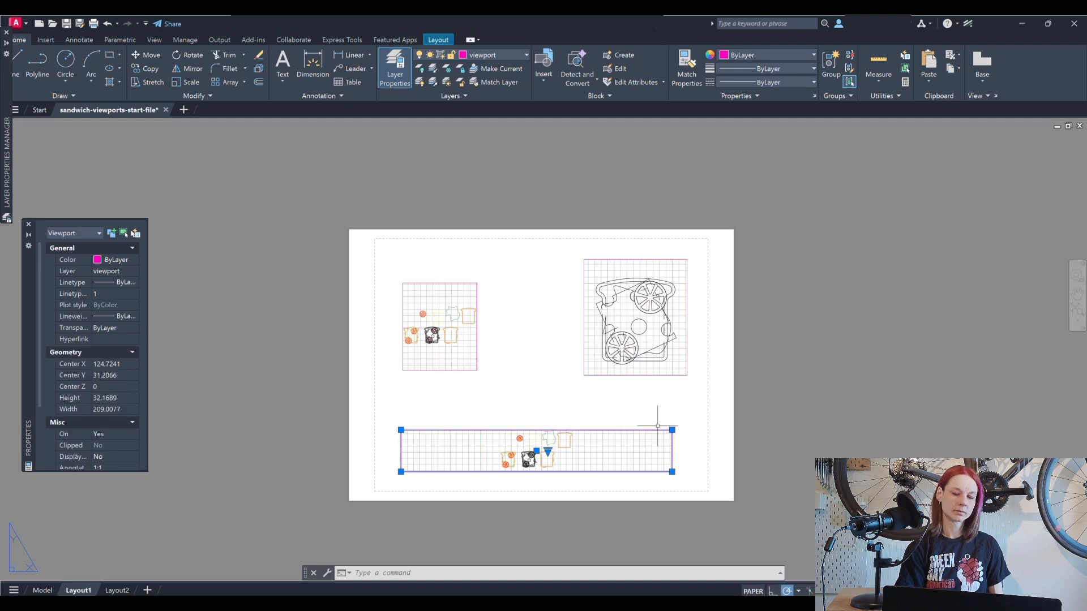
{"action": "left_click", "coordinate": [672, 430]}
{"action": "left_click", "coordinate": [654, 395]}
- Frame the black sandwich and the plain orange bread slice inside the wide viewport and turn off its grid, returning to paper space
{"action": "double_click", "coordinate": [578, 447]}
{"action": "scroll", "coordinate": [559, 448], "scroll_direction": "down", "scroll_amount": 3}
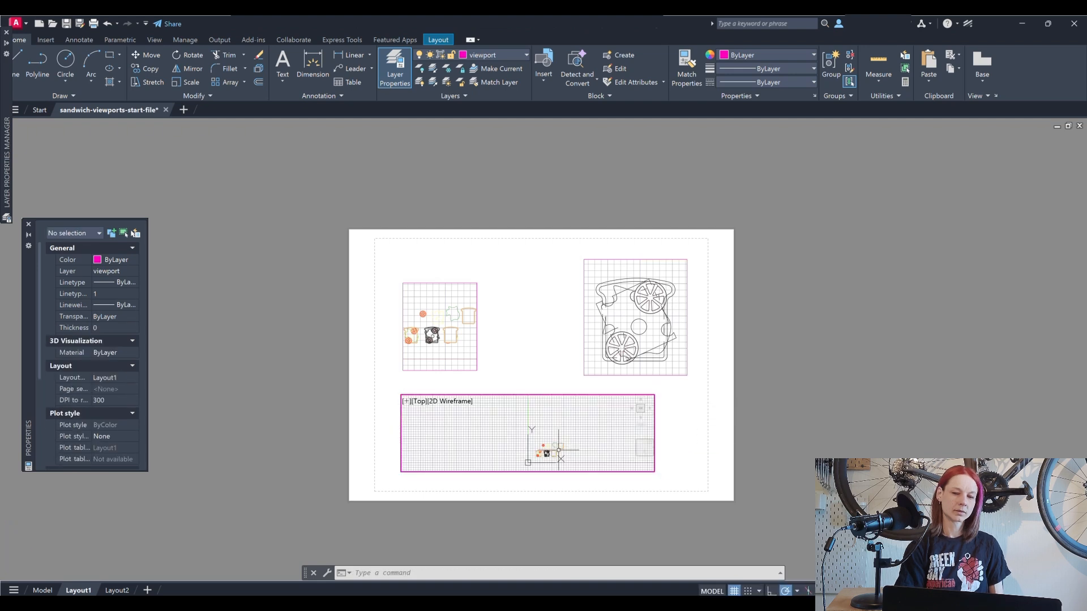
{"action": "scroll", "coordinate": [555, 448], "scroll_direction": "up", "scroll_amount": 8}
{"action": "middle_click_drag", "start_coordinate": [554, 448], "coordinate": [578, 407]}
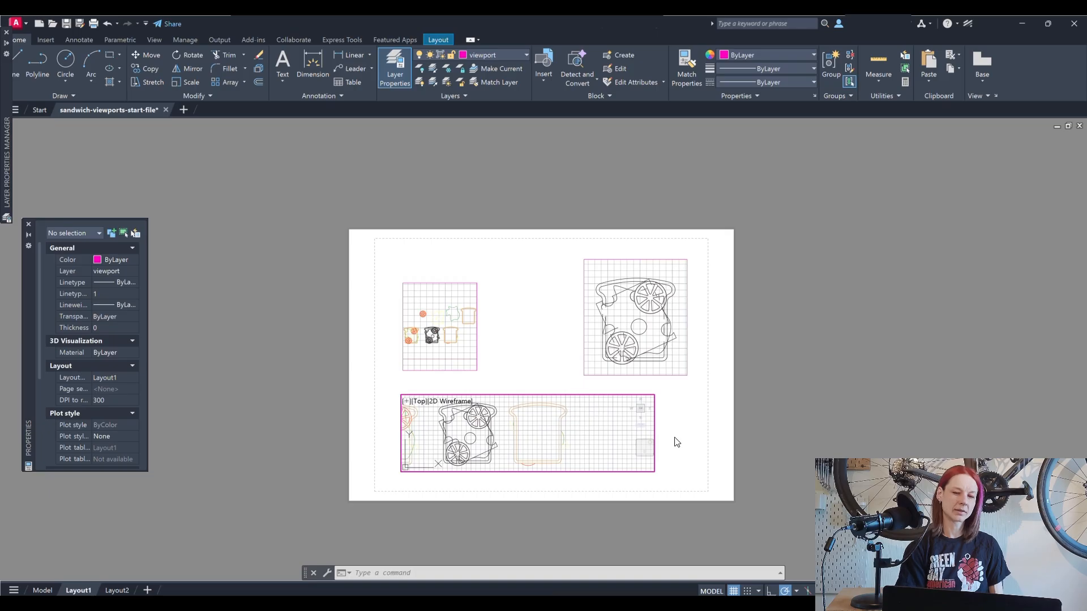
{"action": "left_click", "coordinate": [735, 591]}
{"action": "double_click", "coordinate": [660, 439]}
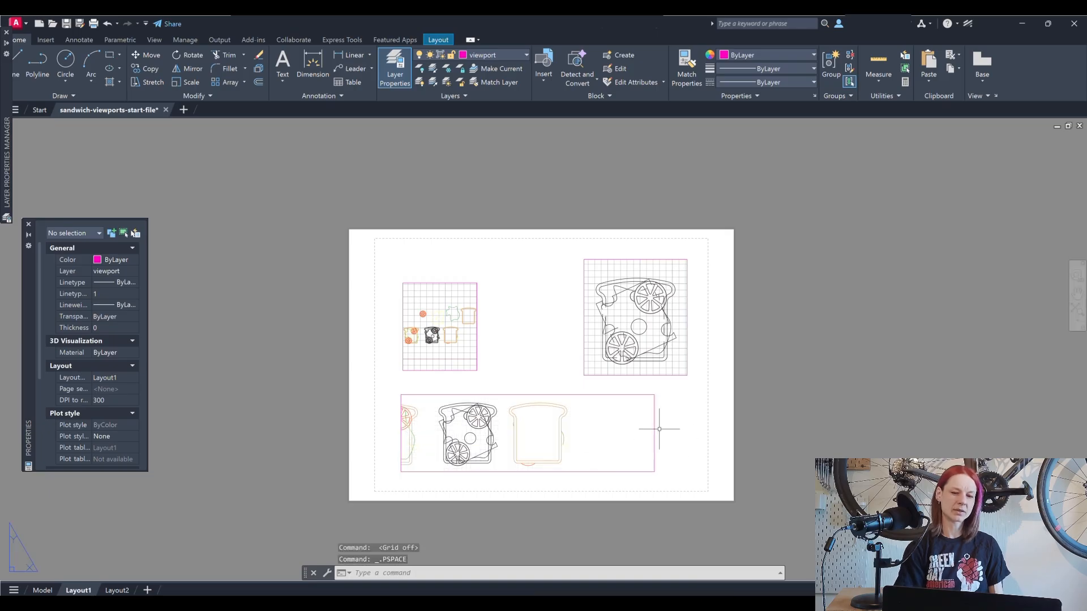
- Stretch the wide viewport's corners to frame only the plain bread slice, about 60 by 60, and set its scale to 1:4
{"action": "left_click", "coordinate": [654, 424]}
{"action": "left_click", "coordinate": [654, 395]}
{"action": "left_click", "coordinate": [581, 395]}
{"action": "left_click", "coordinate": [400, 395]}
{"action": "left_click", "coordinate": [502, 395]}
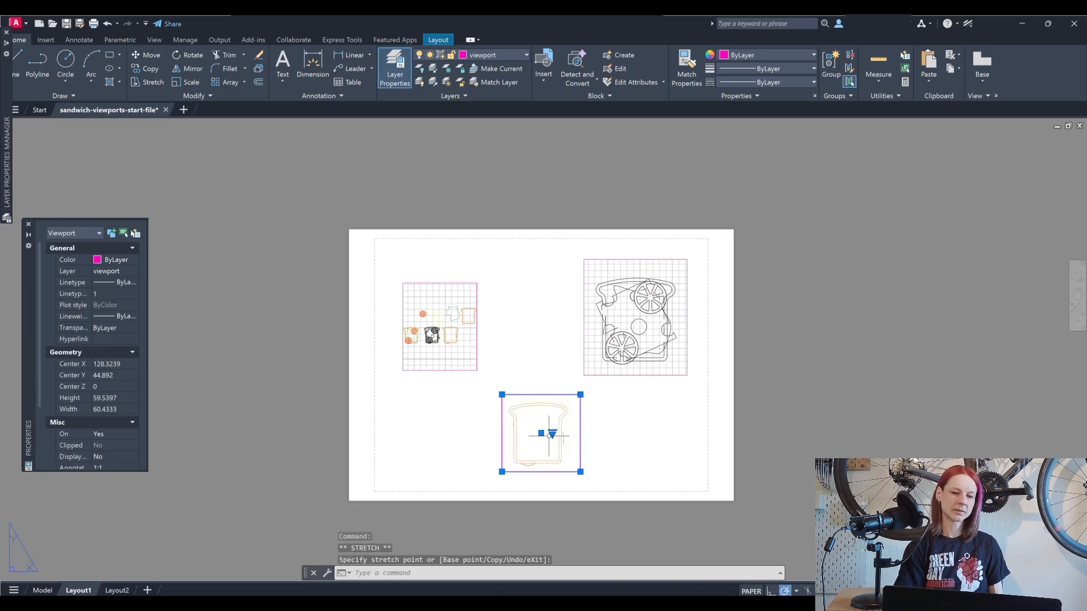
{"action": "left_click", "coordinate": [551, 434]}
{"action": "left_click", "coordinate": [575, 255]}
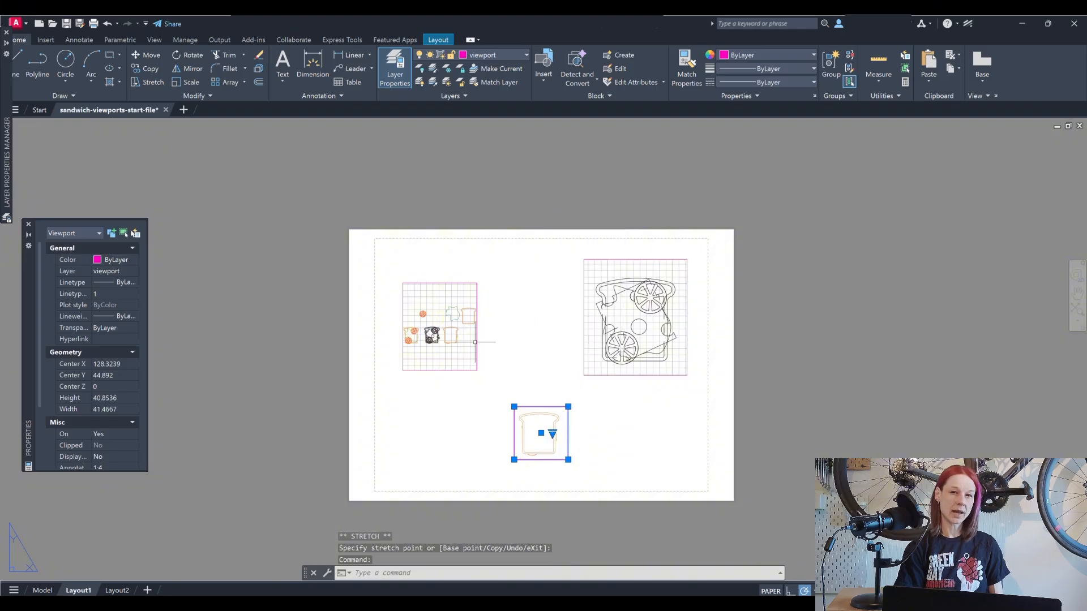
- Activate the upper-left viewport and frame the single tomato slice in its view
{"action": "double_click", "coordinate": [447, 319]}
{"action": "scroll", "coordinate": [446, 364], "scroll_direction": "up", "scroll_amount": 3}
{"action": "middle_click_drag", "start_coordinate": [448, 318], "coordinate": [450, 386]}
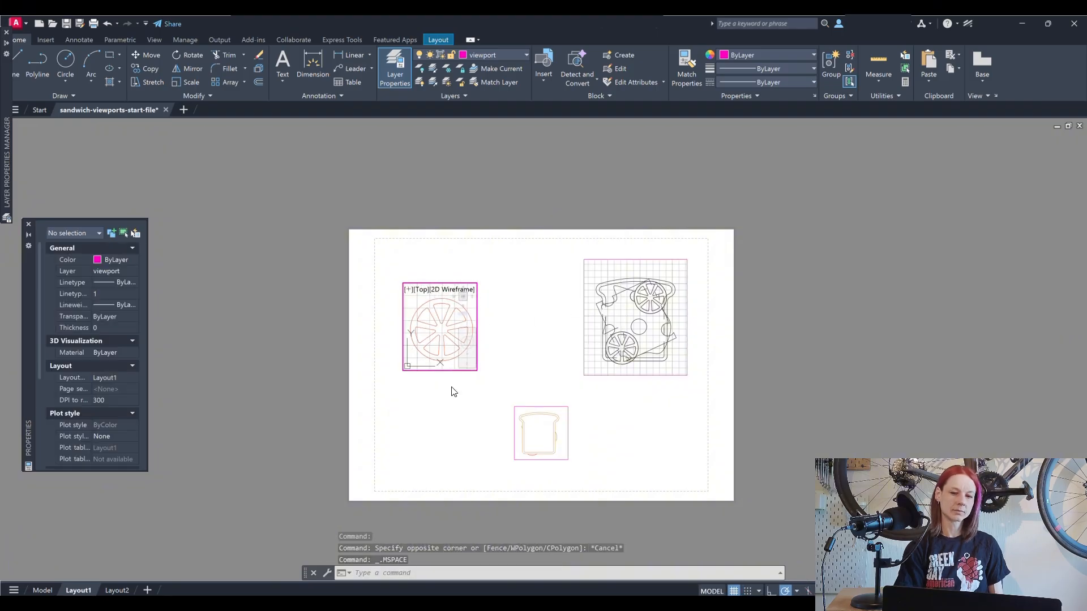
- Return to paper space and set the tomato viewport's custom scale to 2
{"action": "double_click", "coordinate": [444, 420]}
{"action": "left_click", "coordinate": [451, 364]}
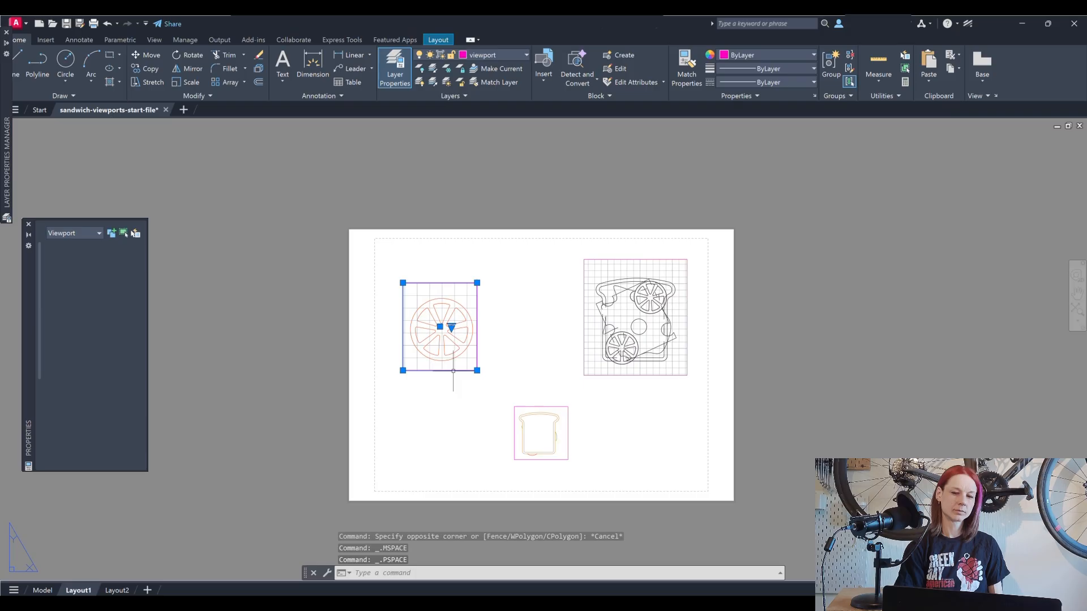
{"action": "left_click", "coordinate": [451, 328]}
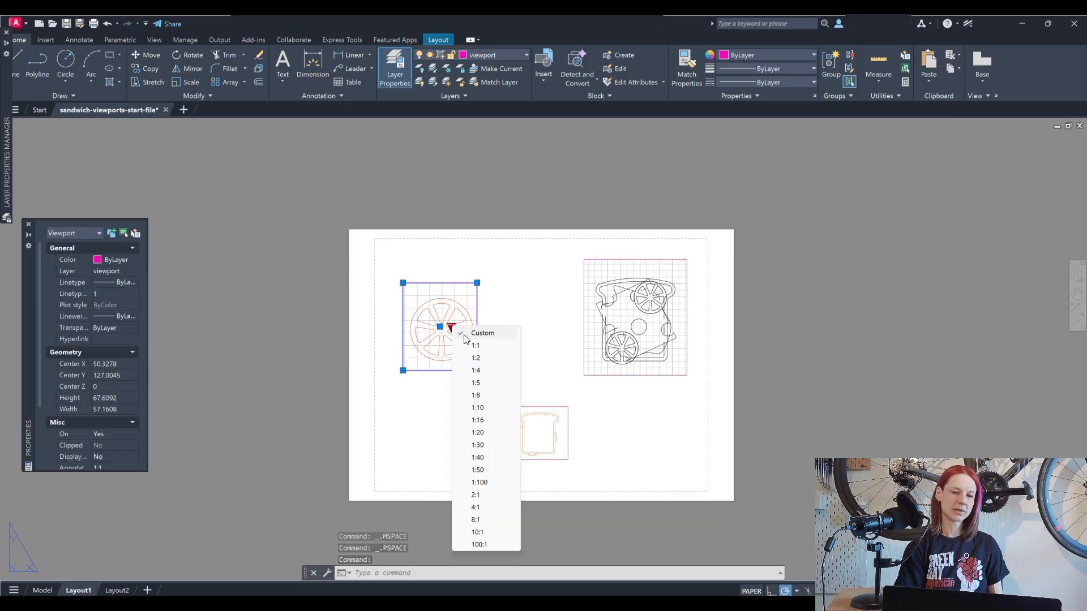
{"action": "left_click", "coordinate": [464, 335]}
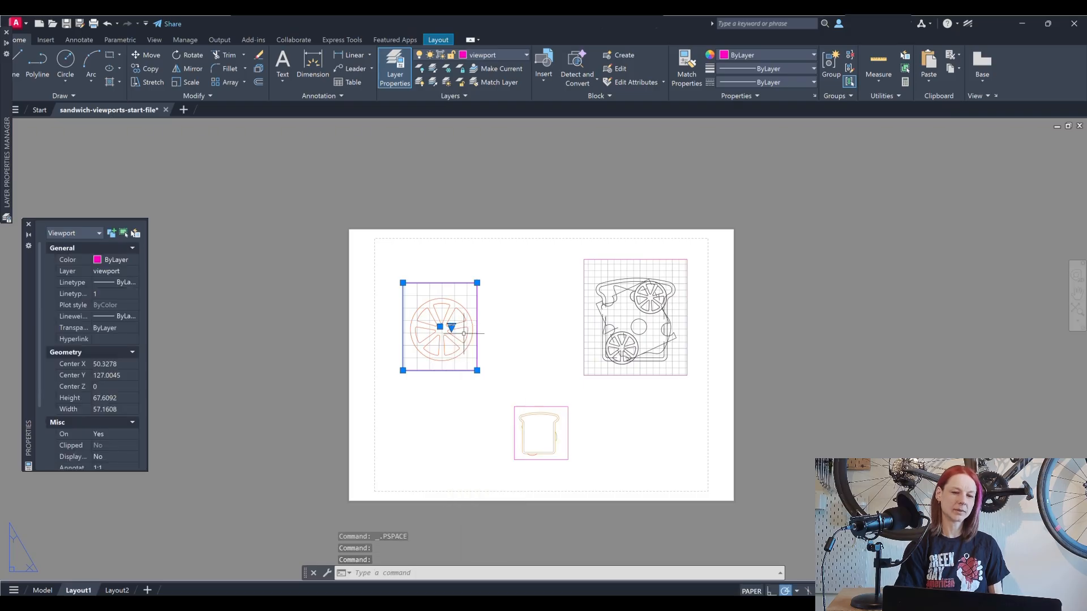
{"action": "scroll", "coordinate": [99, 451], "scroll_direction": "down", "scroll_amount": 2}
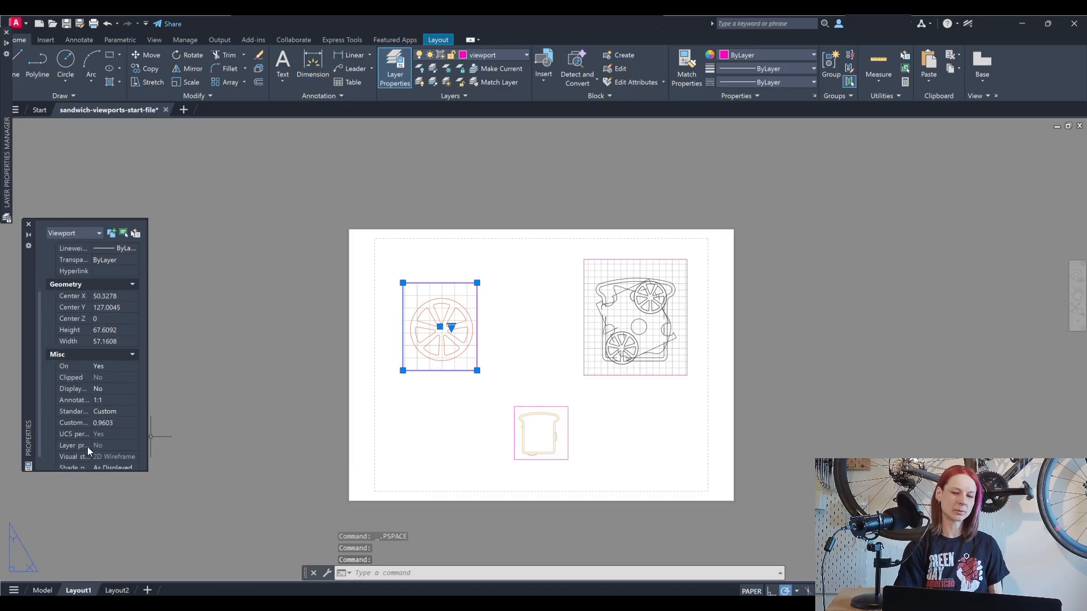
{"action": "left_click", "coordinate": [116, 411]}
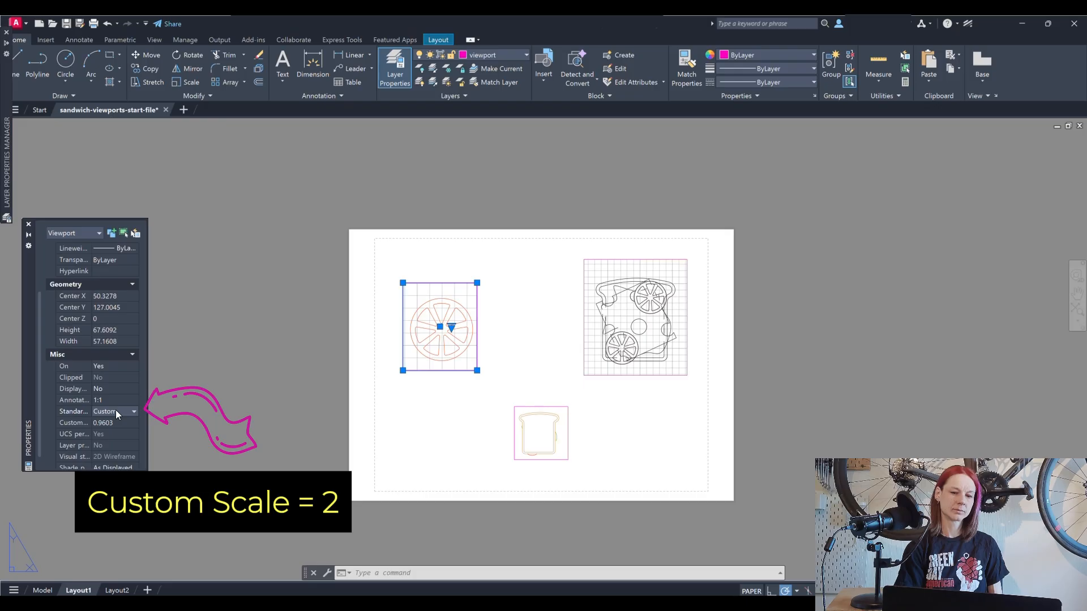
{"action": "left_click", "coordinate": [113, 423]}
{"action": "type", "text": "2"}
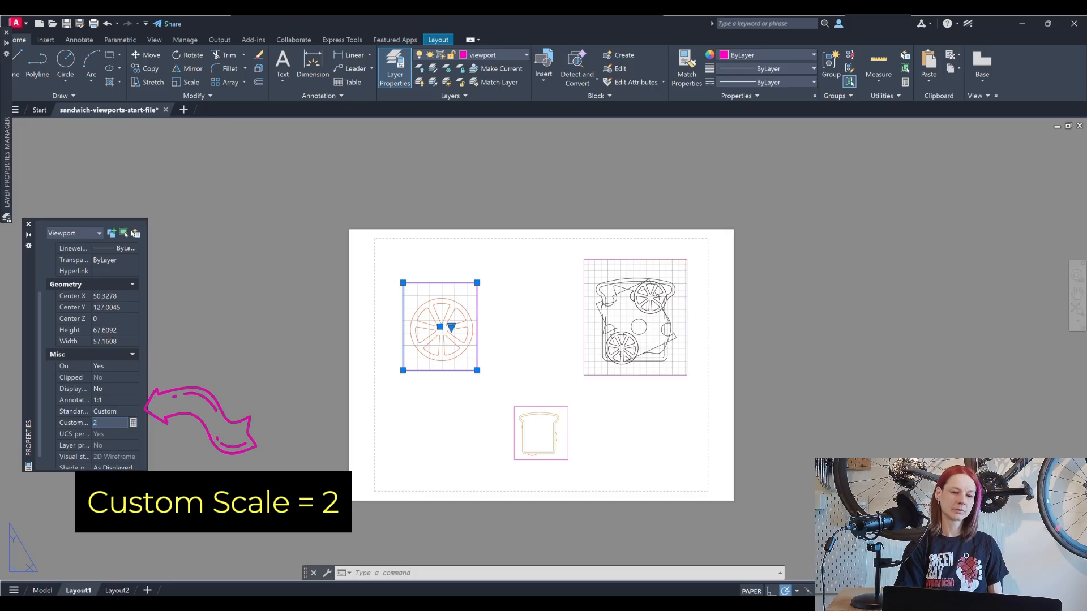
{"action": "key", "text": "Return"}
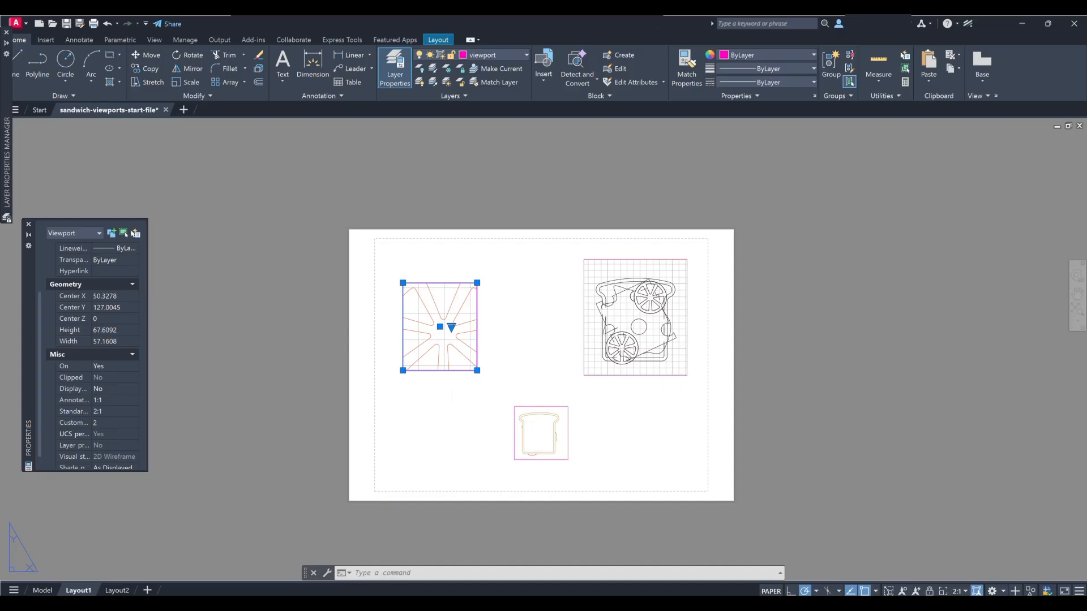
- Stretch the tomato viewport's lower-right and upper-left corners outward so it frames the whole tomato slice
{"action": "left_click", "coordinate": [477, 370]}
{"action": "left_click", "coordinate": [532, 425]}
{"action": "left_click", "coordinate": [402, 283]}
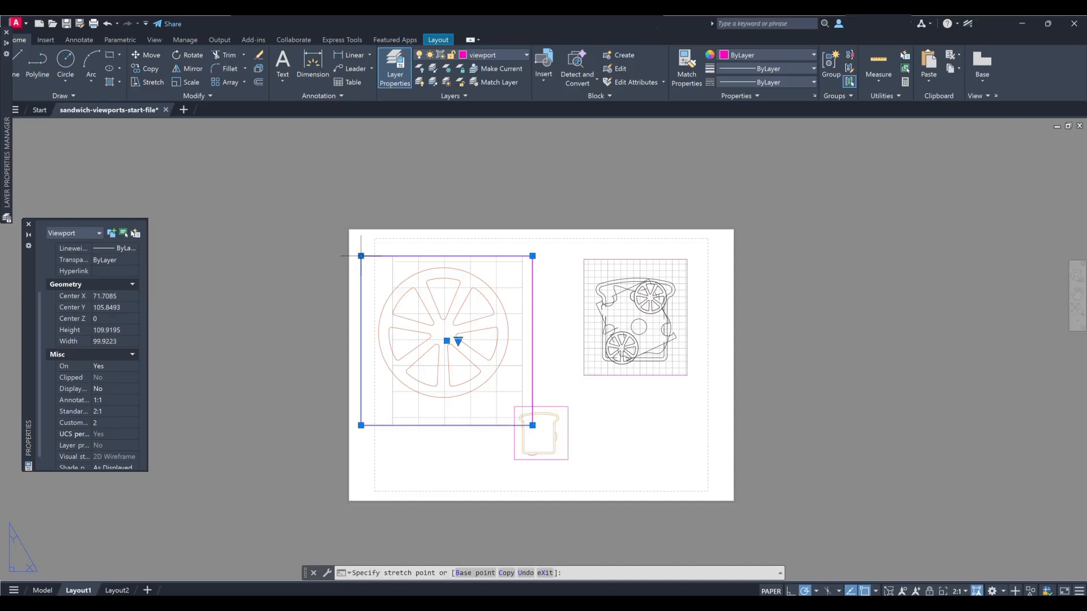
{"action": "left_click", "coordinate": [361, 256]}
- Move the bread slice viewport below the sandwich viewport and shift the tomato viewport fully inside the printable area
{"action": "left_click", "coordinate": [532, 460]}
{"action": "left_click", "coordinate": [540, 433]}
{"action": "left_click", "coordinate": [629, 447]}
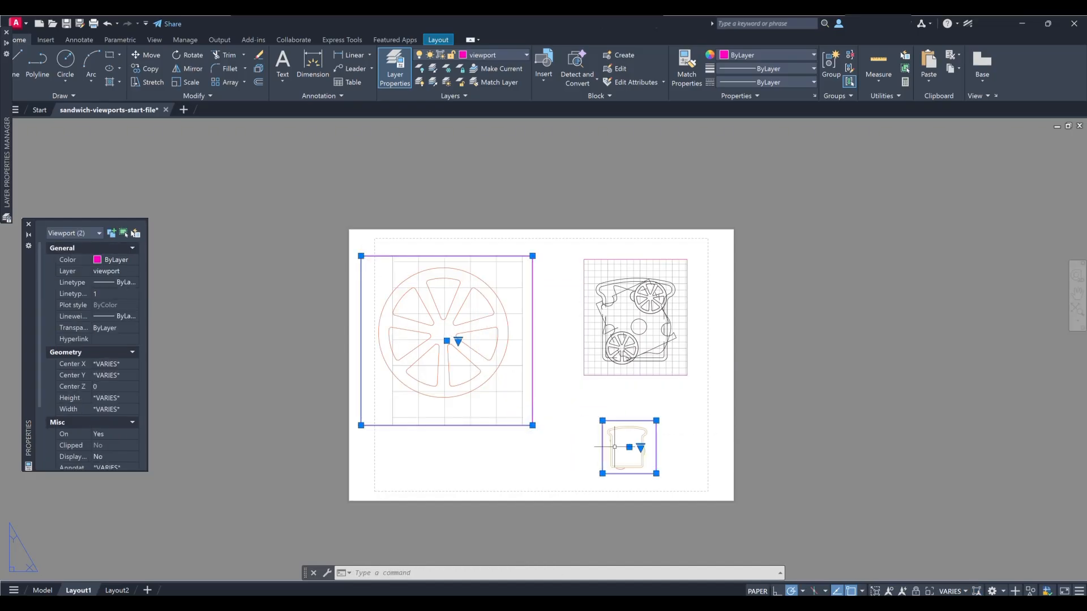
{"action": "left_click", "coordinate": [446, 341]}
{"action": "left_click", "coordinate": [479, 369]}
{"action": "key", "text": "Escape"}
- Turn off the grid in the sandwich and tomato viewports and return to paper space
{"action": "left_click", "coordinate": [593, 352]}
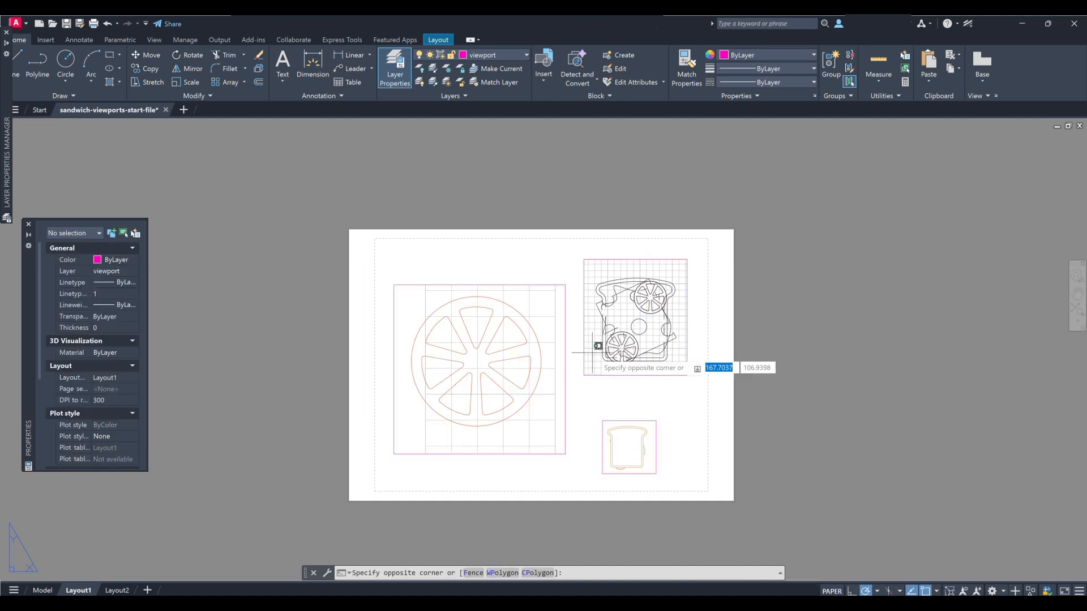
{"action": "double_click", "coordinate": [592, 353]}
{"action": "key", "text": "F7"}
{"action": "left_click", "coordinate": [552, 430]}
{"action": "key", "text": "F7"}
{"action": "double_click", "coordinate": [532, 473]}
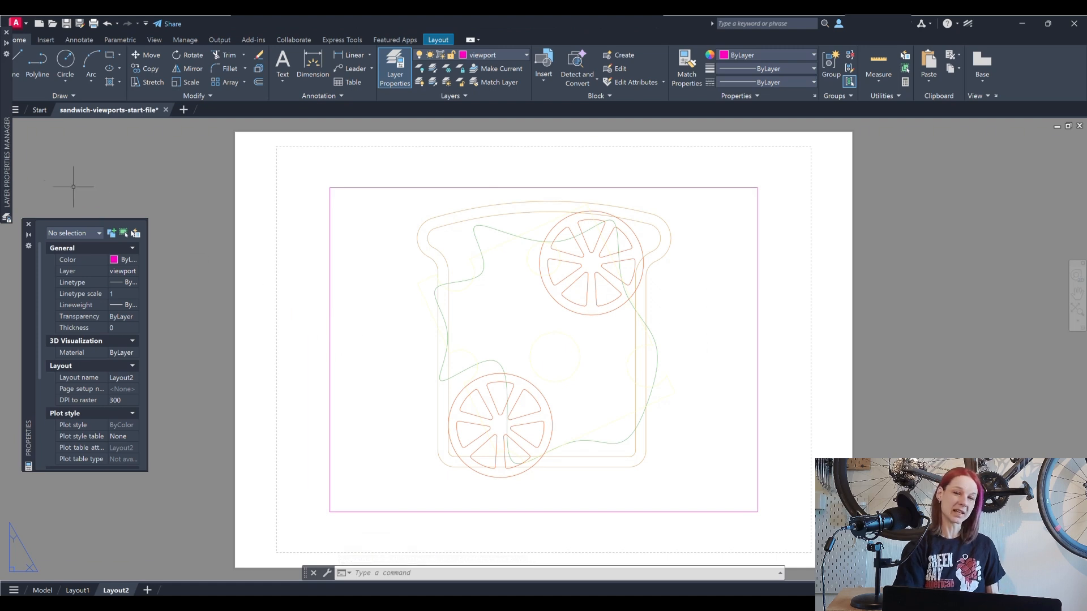
- Try toggling viewport freeze for layers 0, Bread, Cheese and Greenstuff while in paper space on Layout2
{"action": "mouse_move", "coordinate": [8, 173]}
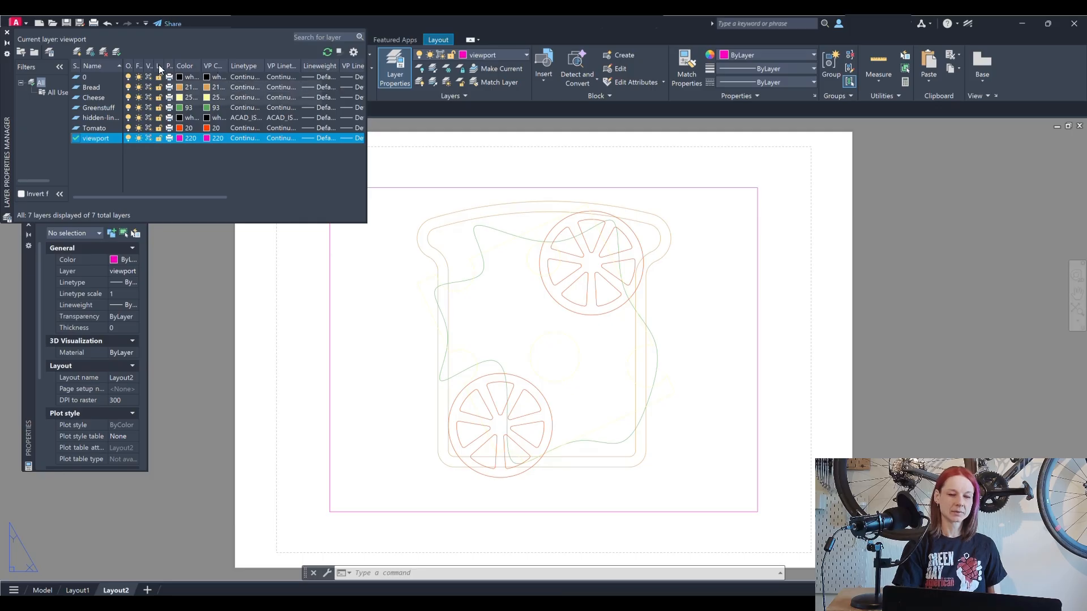
{"action": "left_click", "coordinate": [147, 76]}
{"action": "left_click", "coordinate": [148, 87]}
{"action": "left_click", "coordinate": [147, 95]}
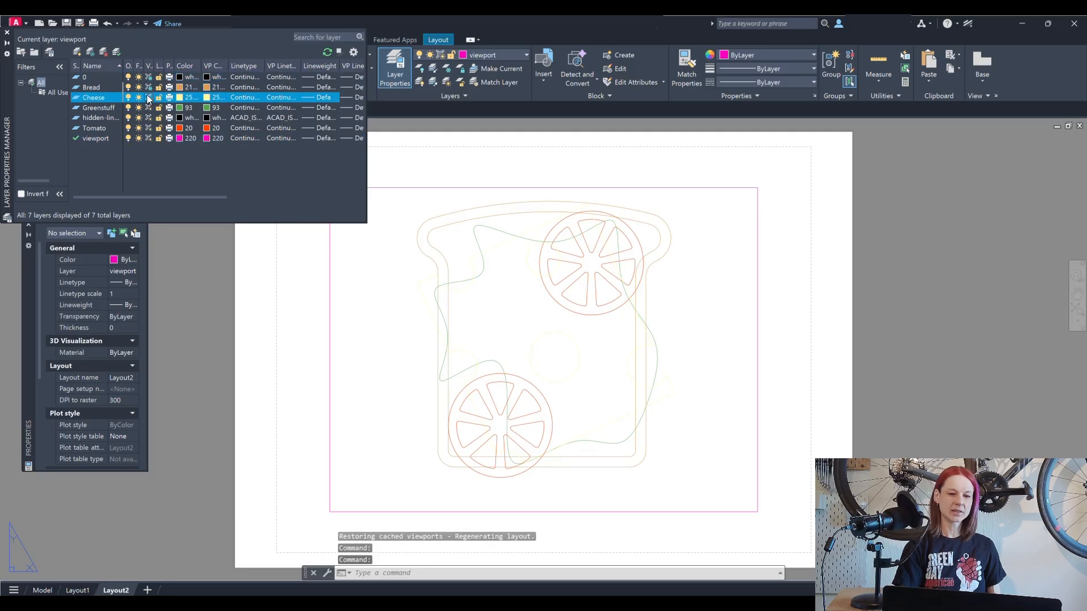
{"action": "left_click", "coordinate": [147, 105]}
{"action": "left_click", "coordinate": [147, 97]}
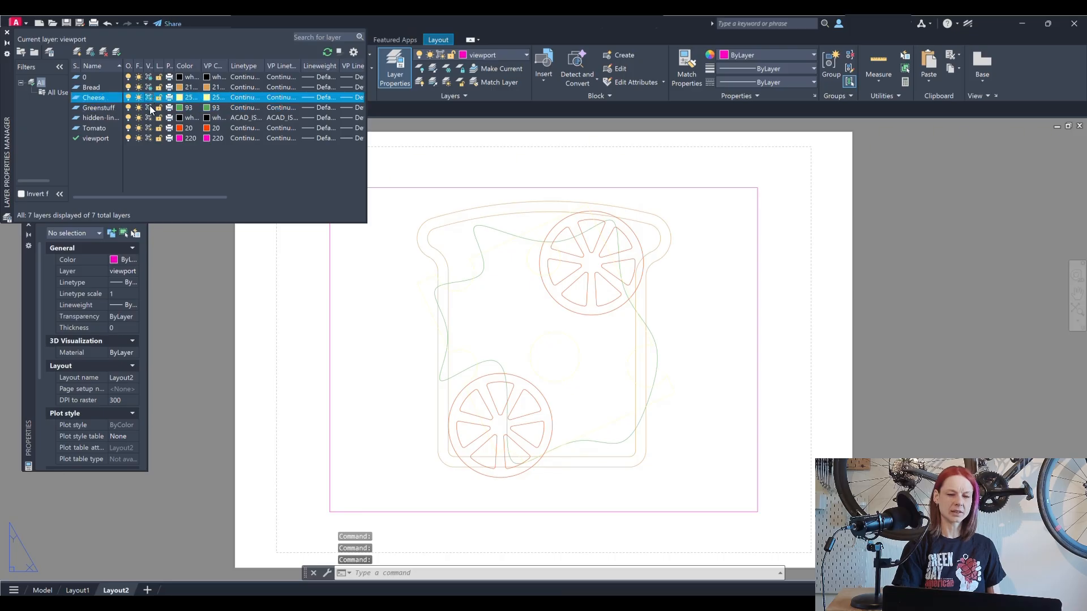
{"action": "left_click", "coordinate": [149, 106]}
{"action": "left_click", "coordinate": [148, 87]}
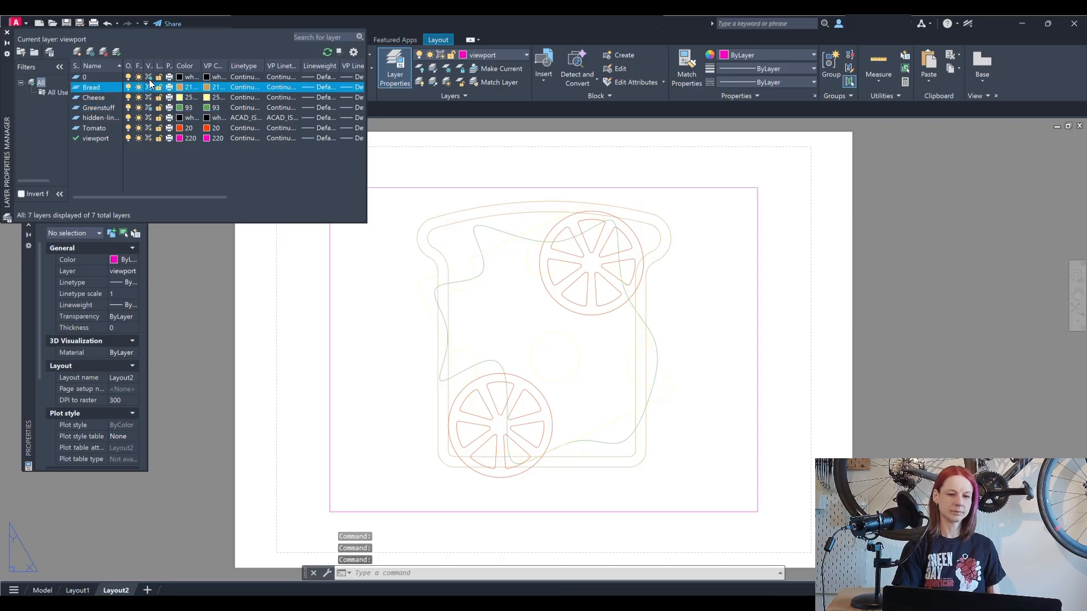
{"action": "left_click", "coordinate": [148, 77]}
{"action": "left_click", "coordinate": [149, 107]}
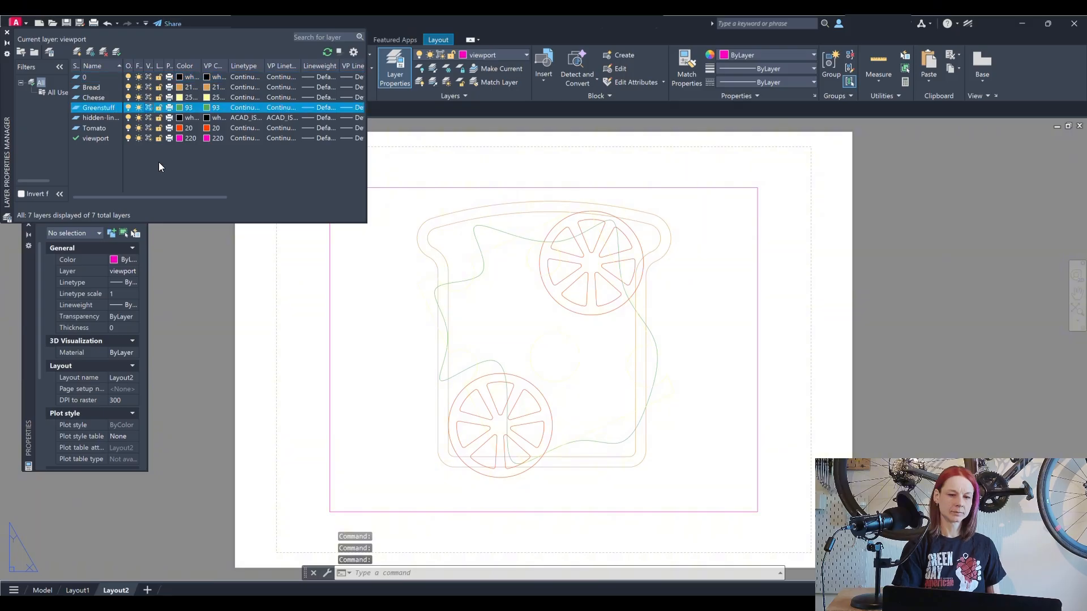
- Select the Layout2 viewport and try toggling viewport freeze for Greenstuff, Cheese and Bread again from paper space
{"action": "left_click", "coordinate": [387, 286]}
{"action": "left_click", "coordinate": [291, 263]}
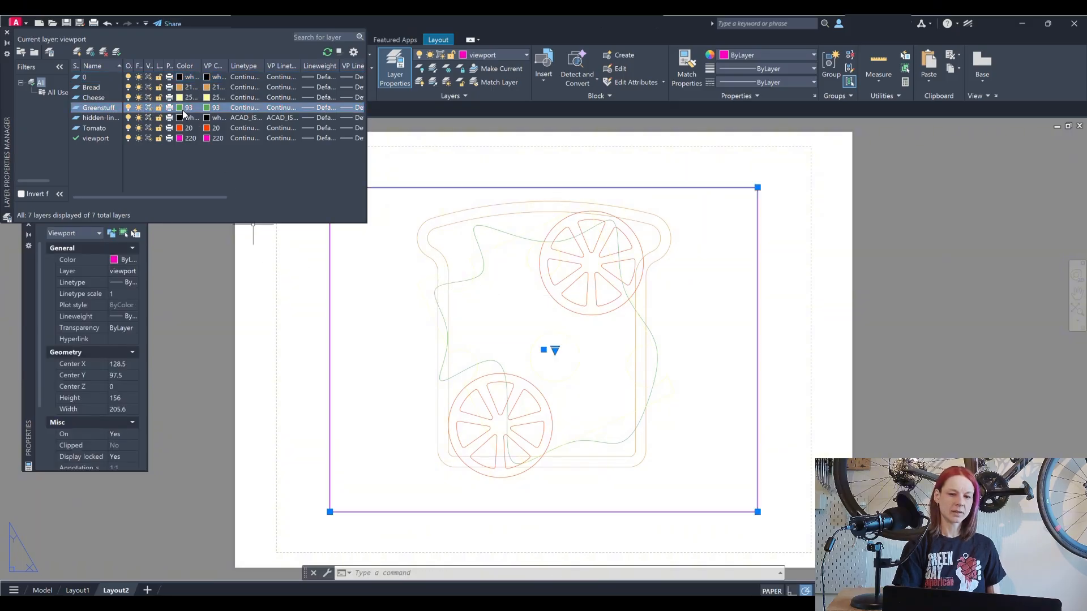
{"action": "left_click", "coordinate": [147, 109]}
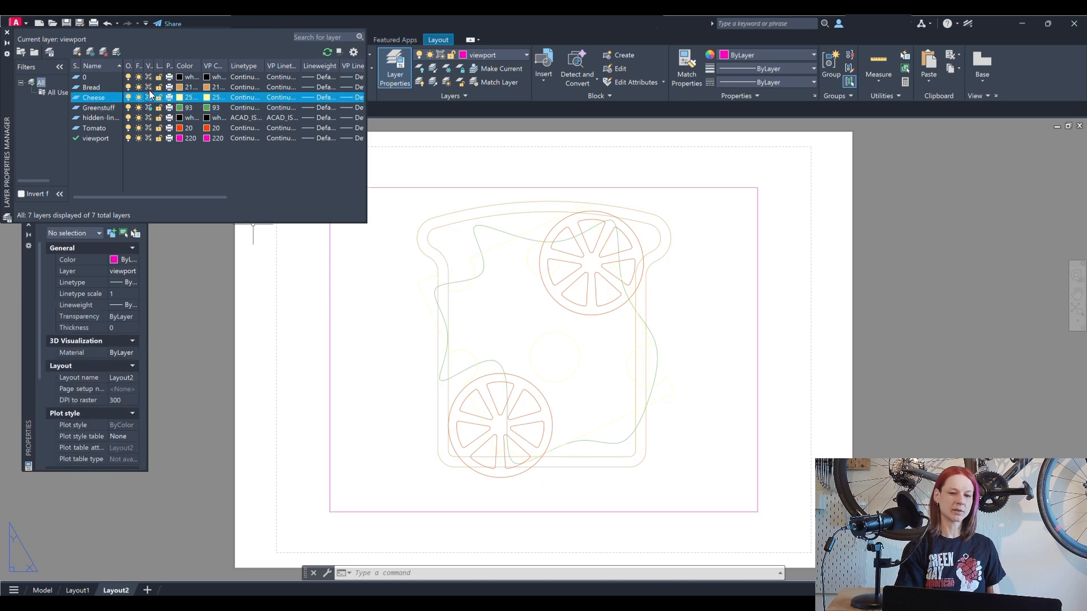
{"action": "left_click", "coordinate": [149, 89]}
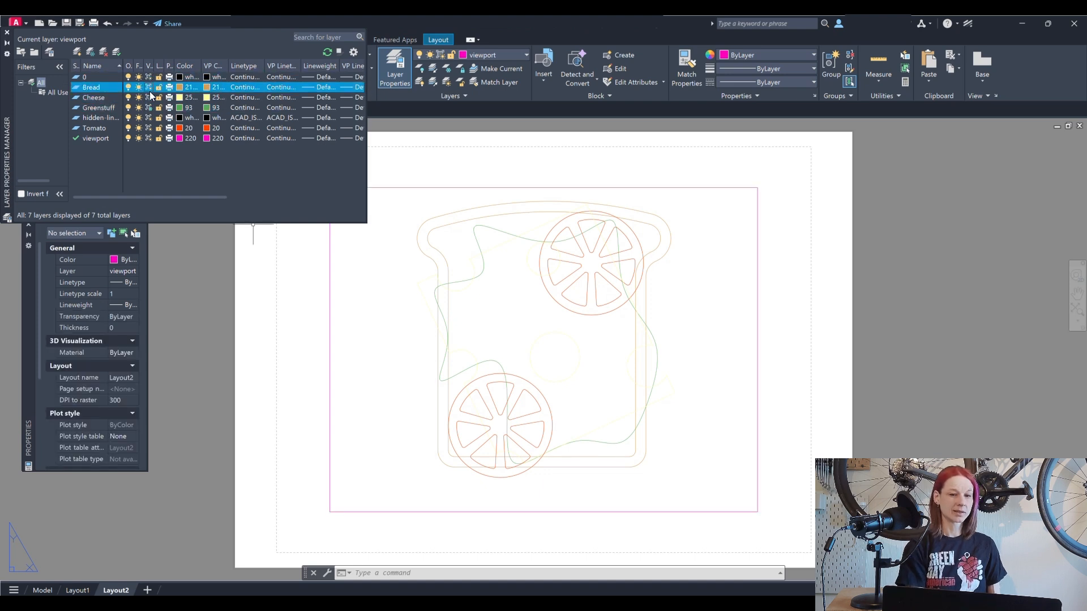
{"action": "left_click", "coordinate": [150, 99]}
{"action": "left_click", "coordinate": [151, 107]}
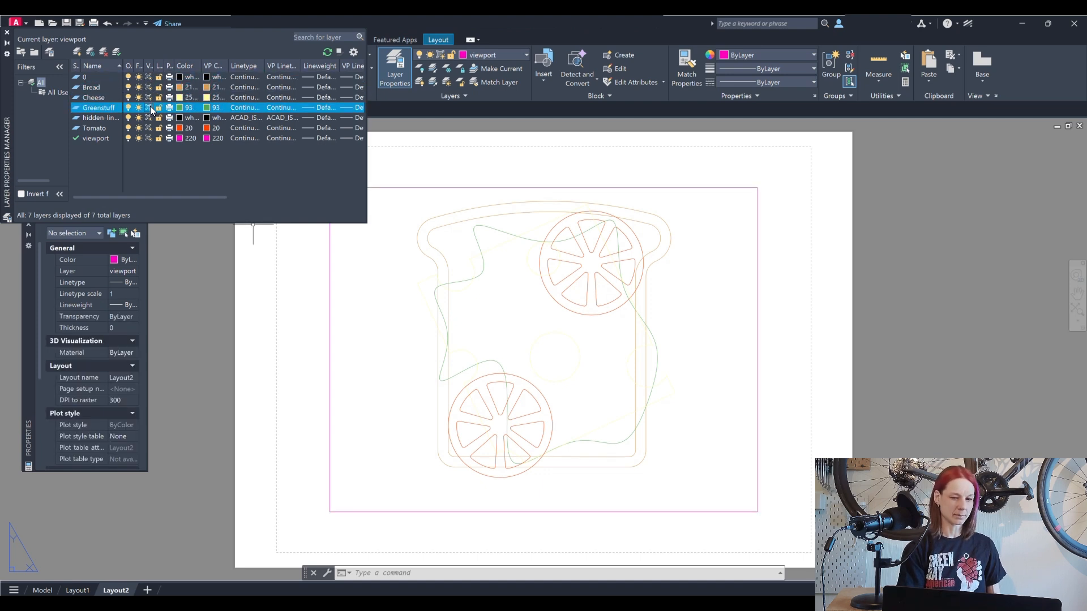
- Activate the Layout2 viewport and freeze the Greenstuff, Cheese and Bread layers in it
{"action": "double_click", "coordinate": [362, 287]}
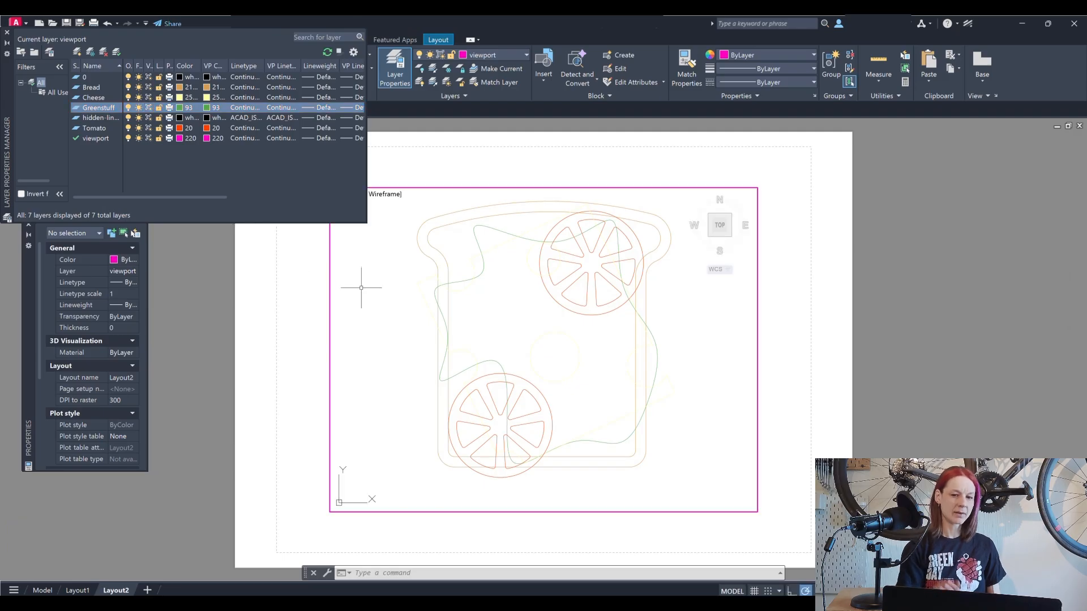
{"action": "left_click", "coordinate": [147, 106]}
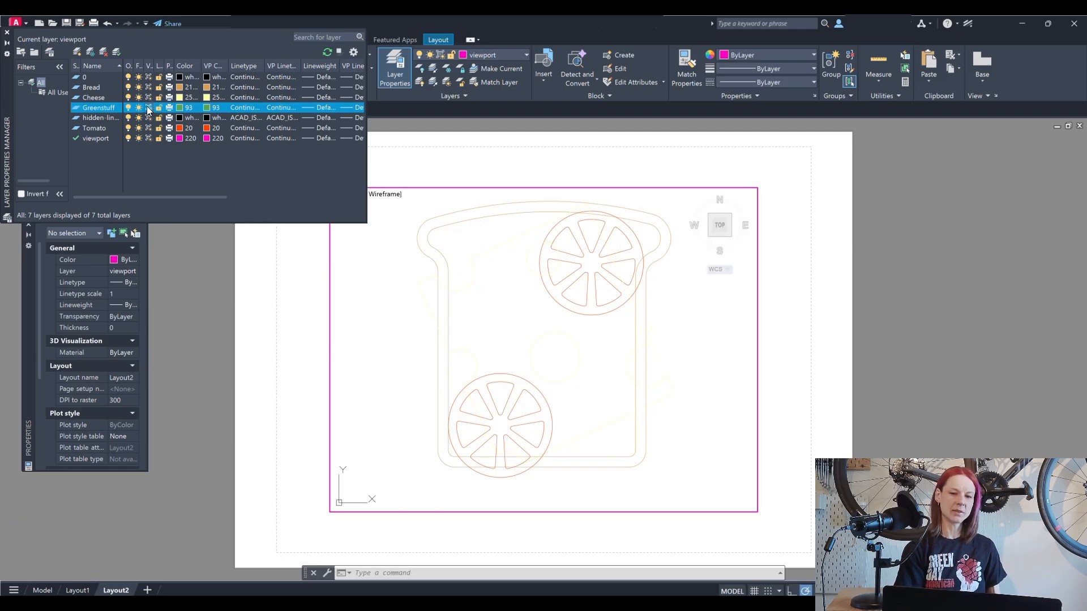
{"action": "left_click", "coordinate": [147, 98]}
{"action": "left_click", "coordinate": [148, 87]}
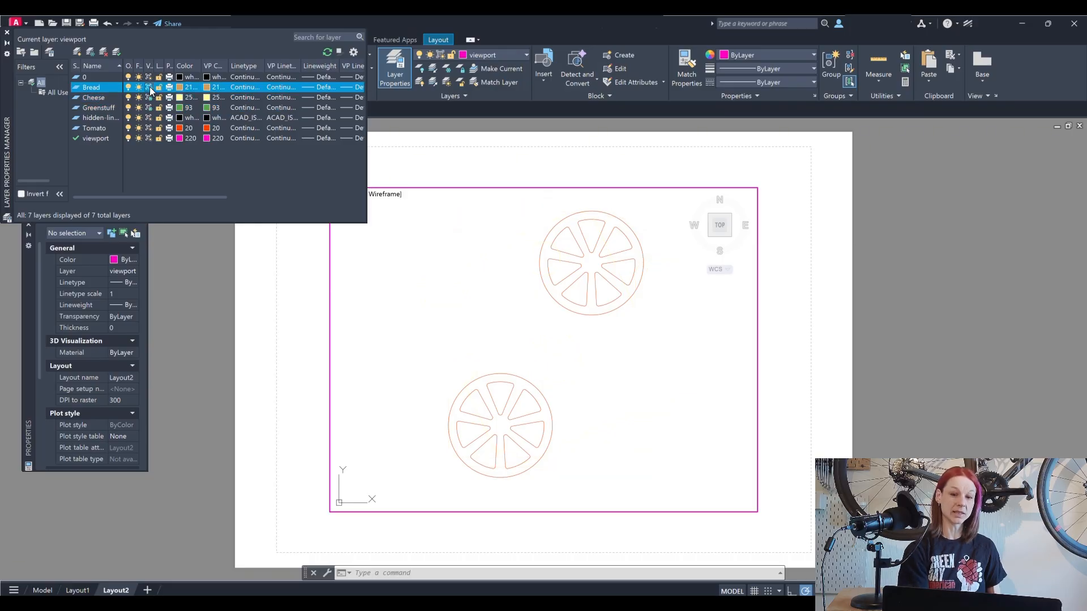
- Thaw the Bread, Cheese and Greenstuff layers in the active viewport
{"action": "left_click", "coordinate": [149, 87]}
{"action": "left_click", "coordinate": [149, 96]}
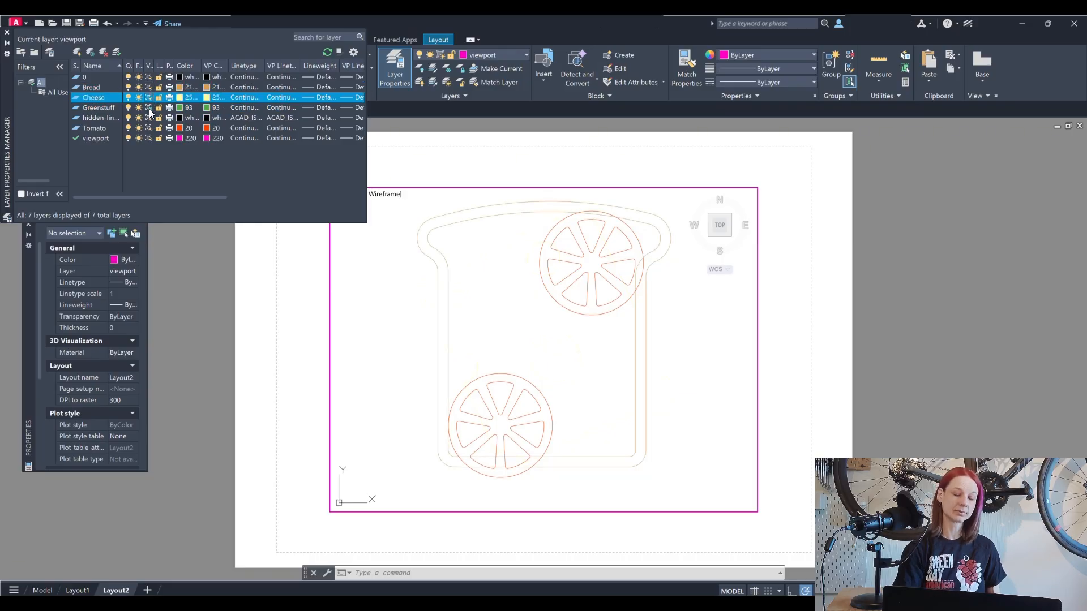
{"action": "left_click", "coordinate": [148, 107]}
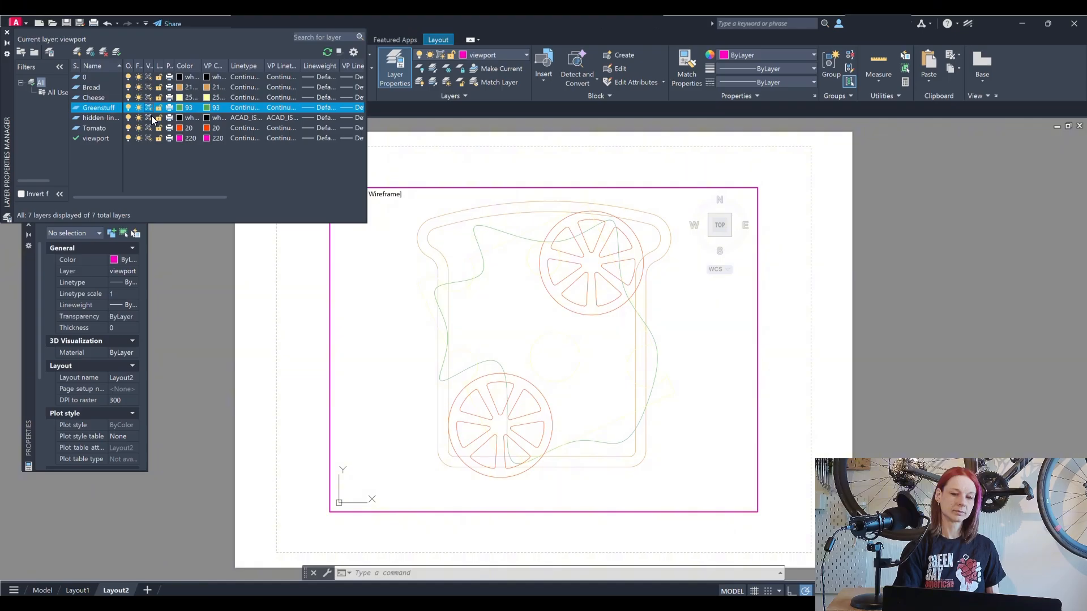
- Try setting the global layer color of Bread through Tomato to 250, and check model space before undoing it
{"action": "left_click", "coordinate": [193, 85]}
{"action": "left_click", "coordinate": [198, 128], "text": "shift"}
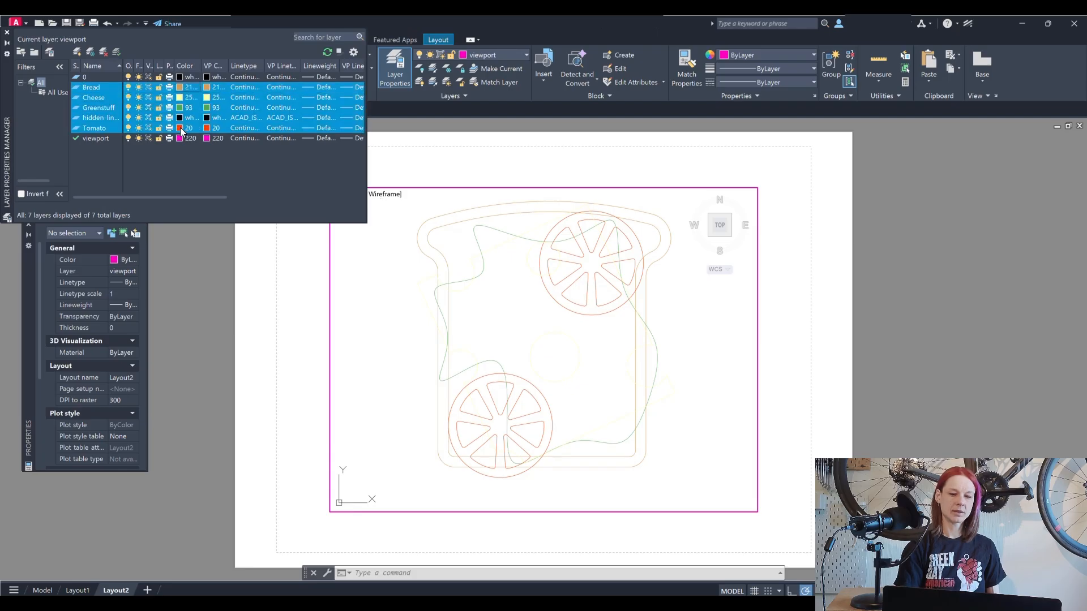
{"action": "left_click", "coordinate": [180, 128]}
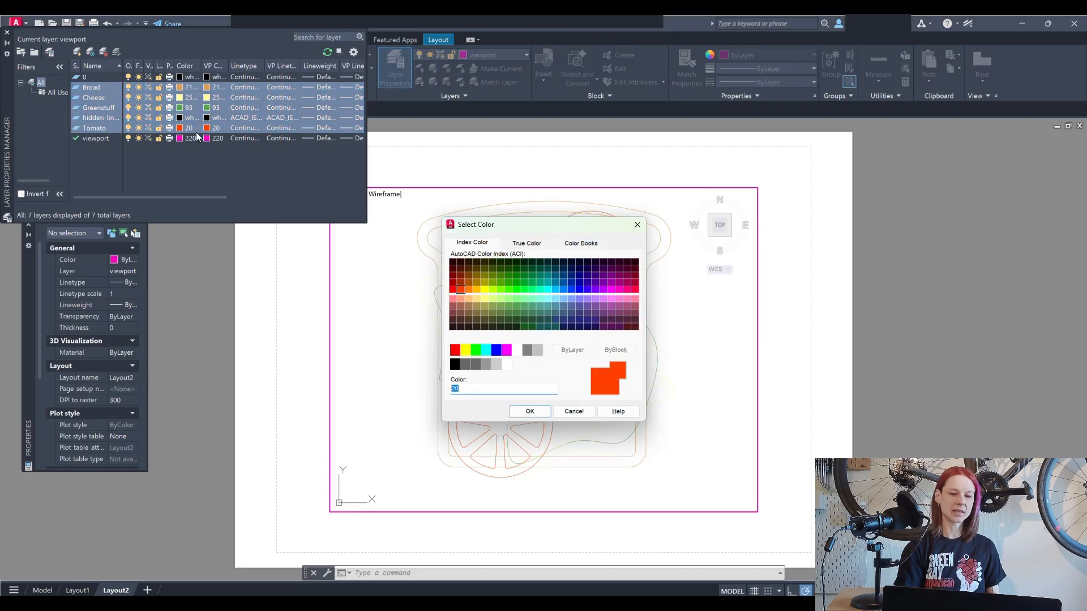
{"action": "left_click", "coordinate": [455, 365]}
{"action": "left_click", "coordinate": [540, 412]}
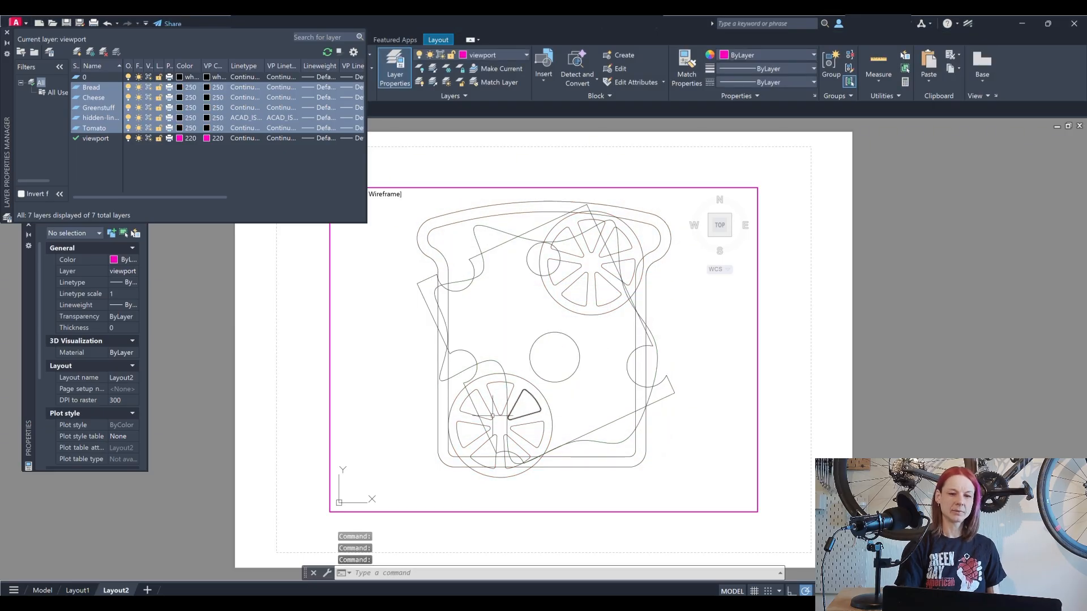
{"action": "left_click", "coordinate": [42, 590]}
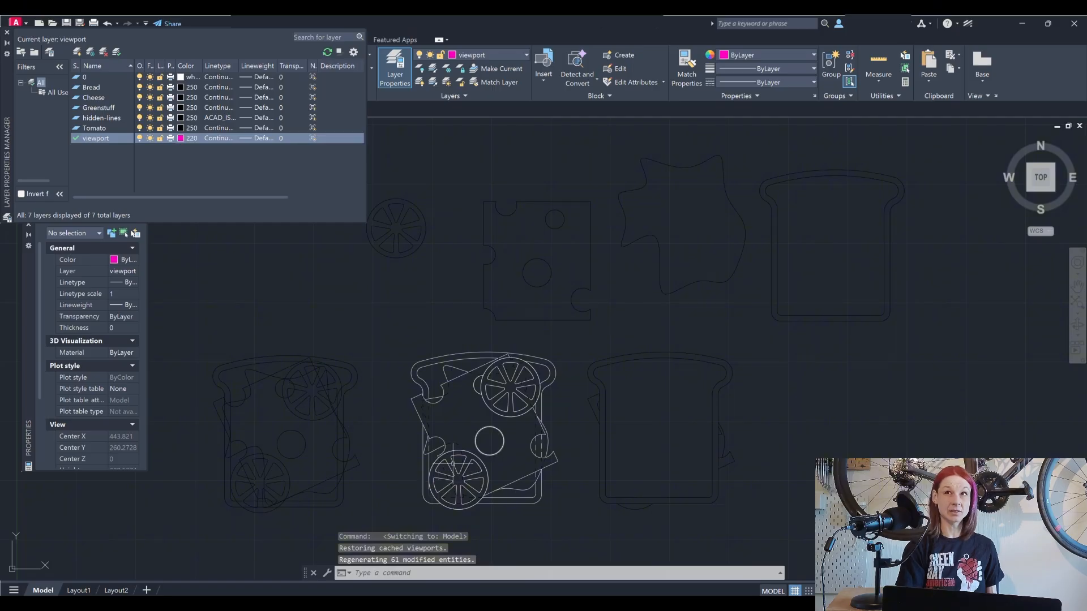
{"action": "left_click", "coordinate": [74, 591]}
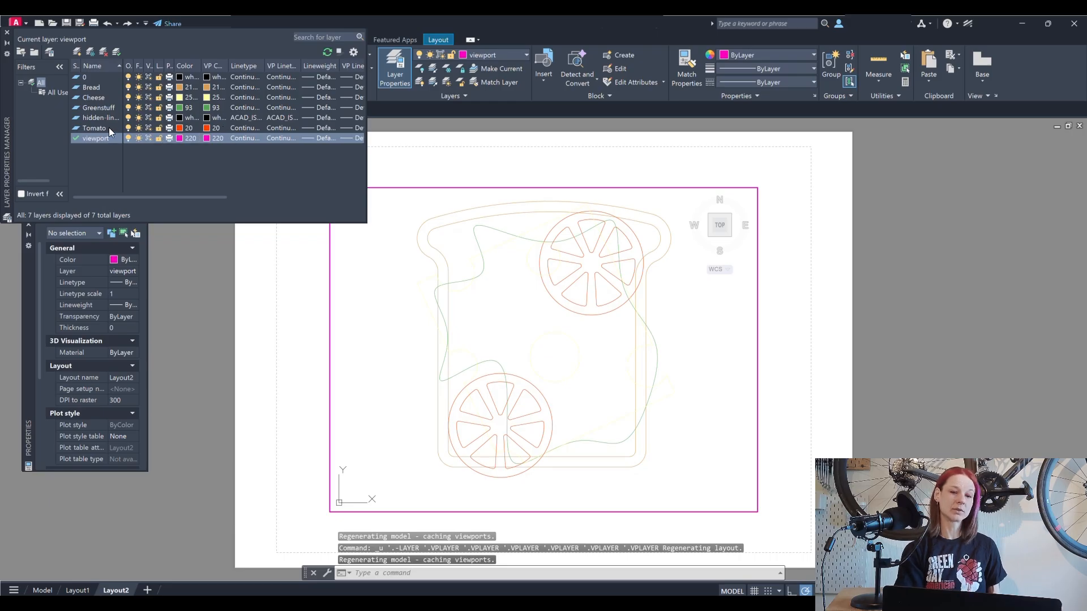
- Override the viewport color of layers Bread through Tomato with 250 in the Layout2 viewport, and return to paper space on Layout1
{"action": "left_click", "coordinate": [108, 127]}
{"action": "left_click", "coordinate": [110, 87], "text": "shift"}
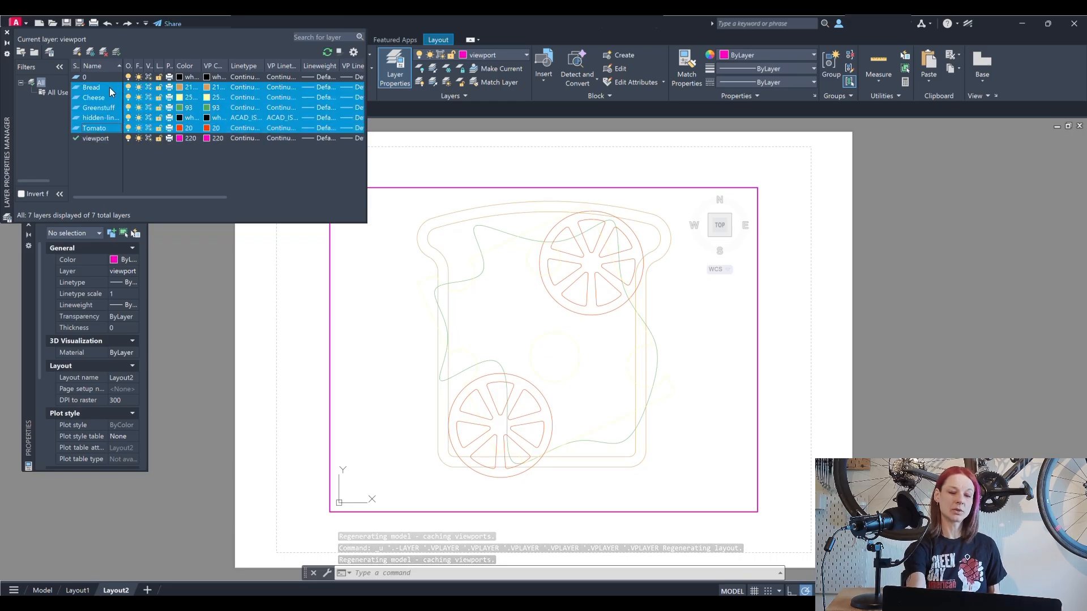
{"action": "left_click", "coordinate": [208, 88]}
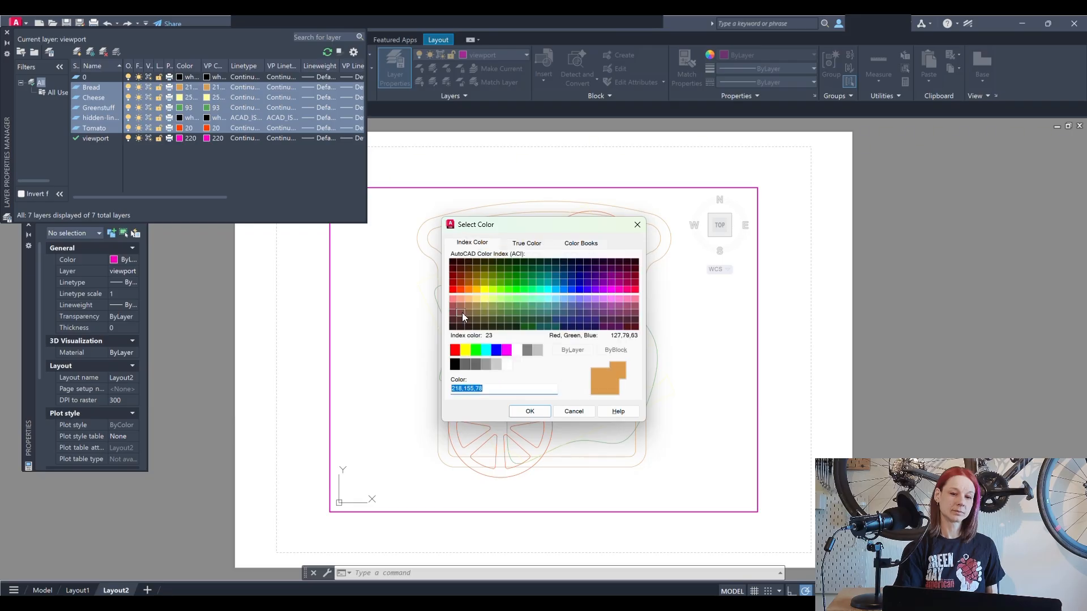
{"action": "left_click", "coordinate": [454, 364]}
{"action": "left_click", "coordinate": [530, 411]}
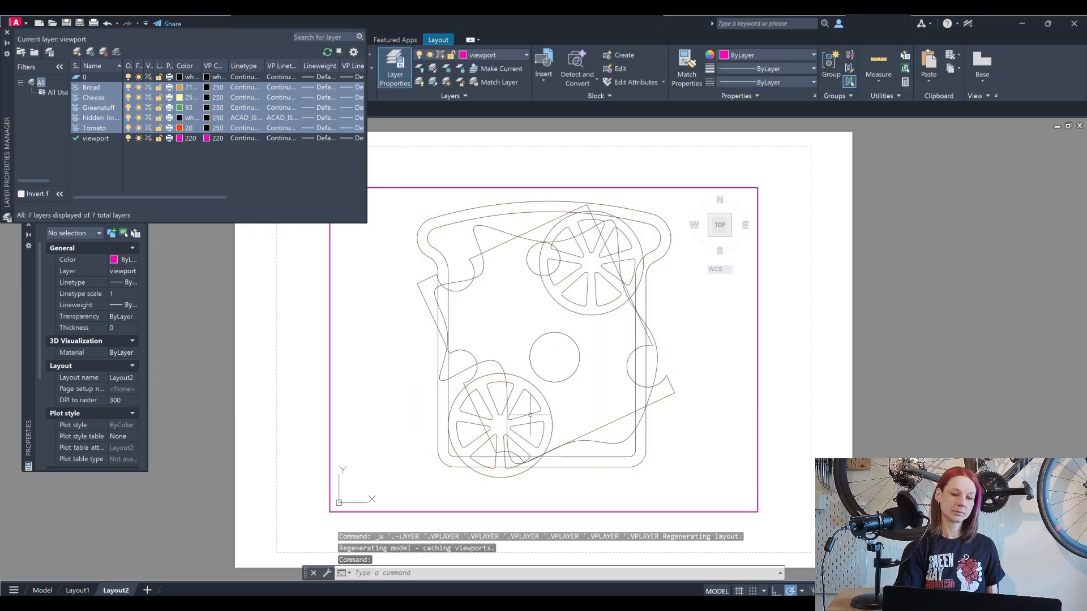
{"action": "double_click", "coordinate": [316, 402]}
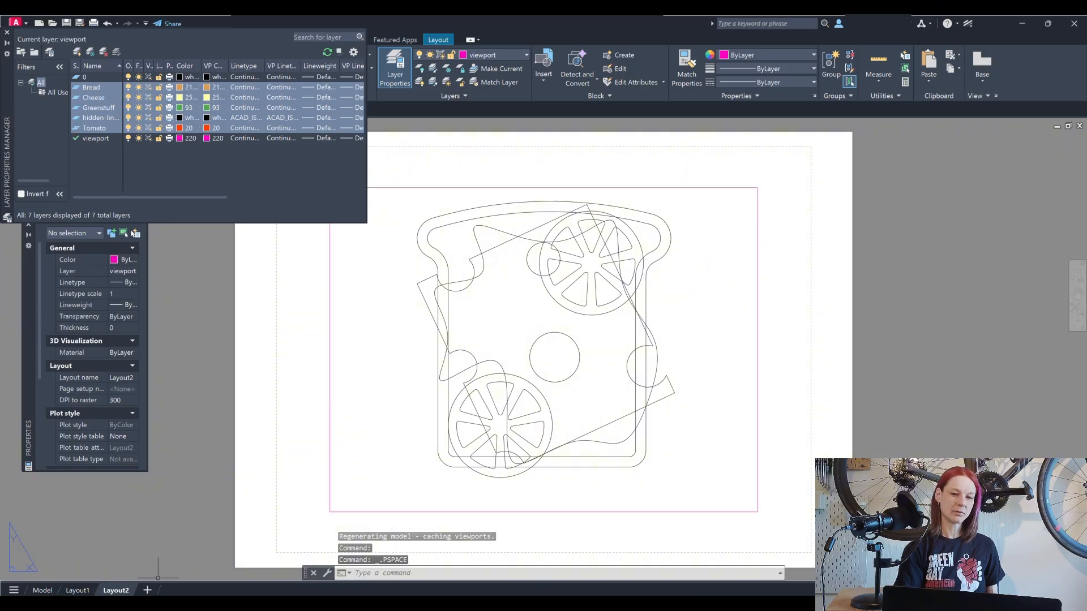
{"action": "left_click", "coordinate": [79, 592]}
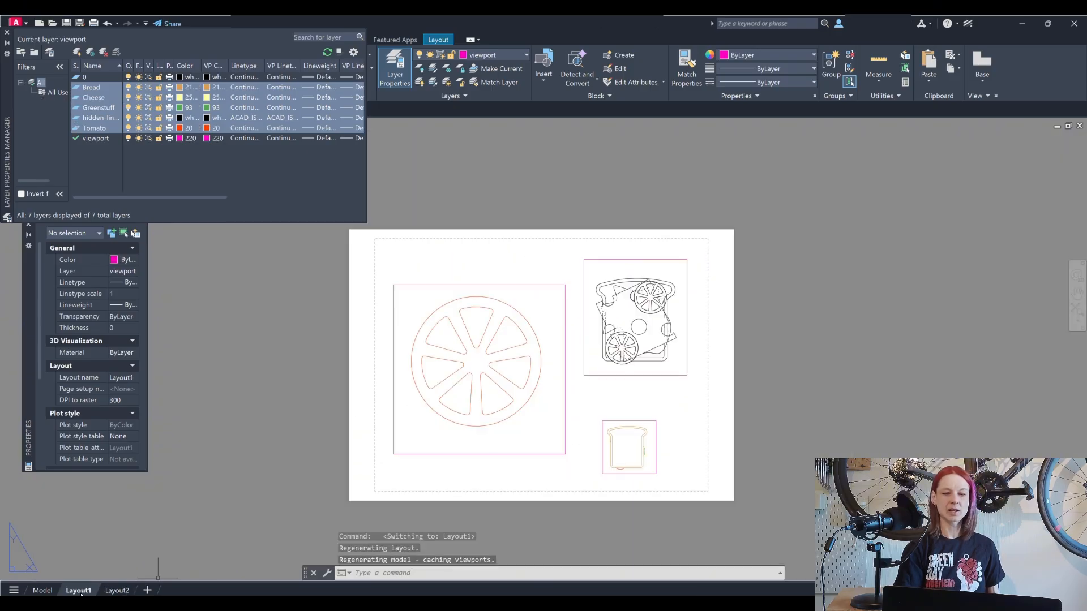
- Set the Layout2 viewport's scale to 1:2 and move the viewport to the upper-left area of the sheet
{"action": "left_click", "coordinate": [43, 591]}
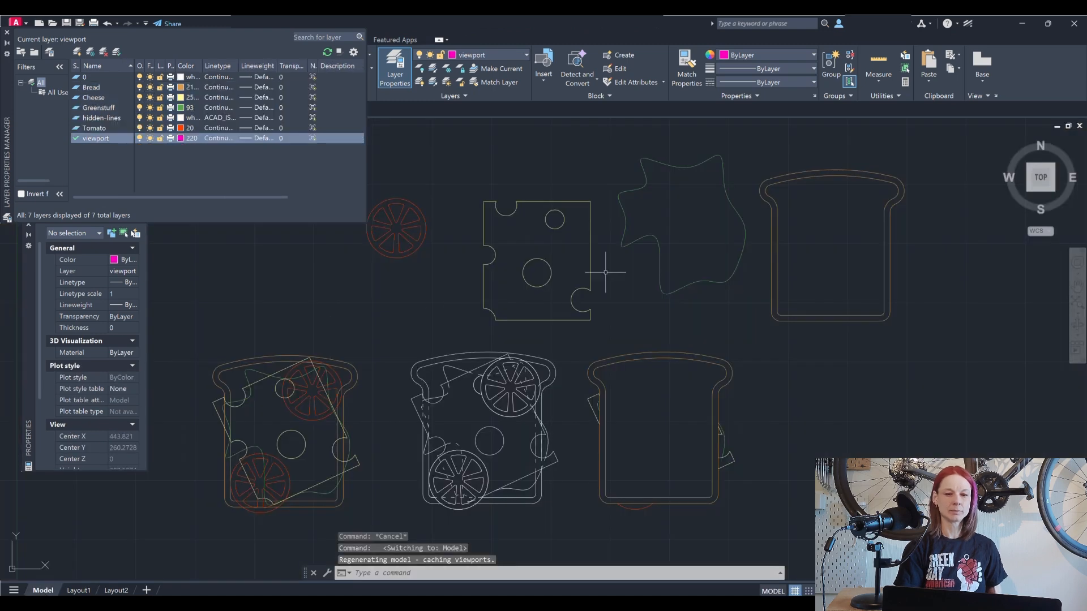
{"action": "left_click", "coordinate": [116, 590]}
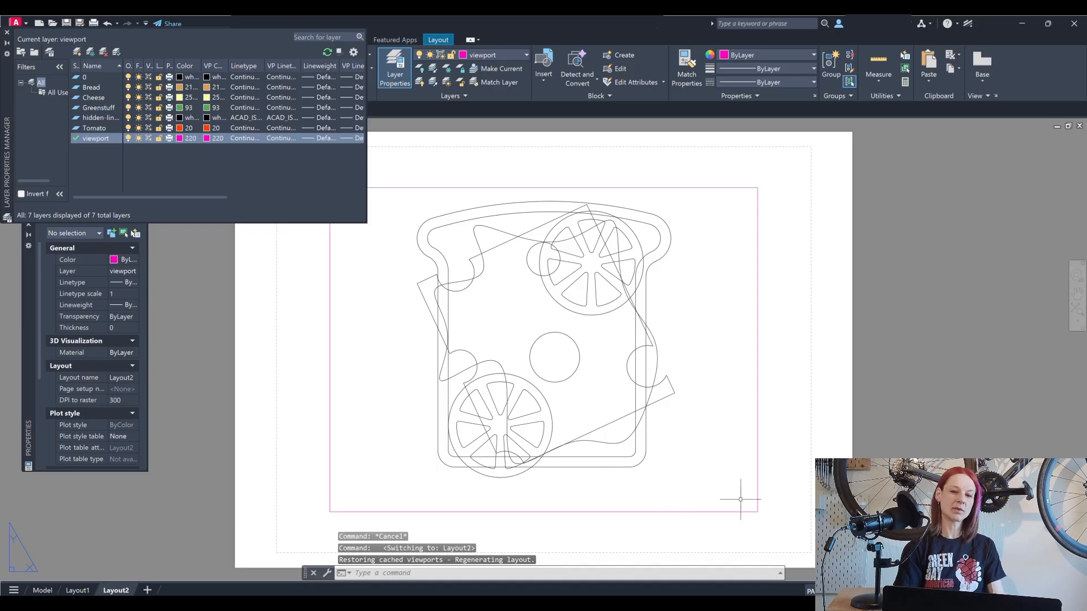
{"action": "left_click", "coordinate": [742, 512]}
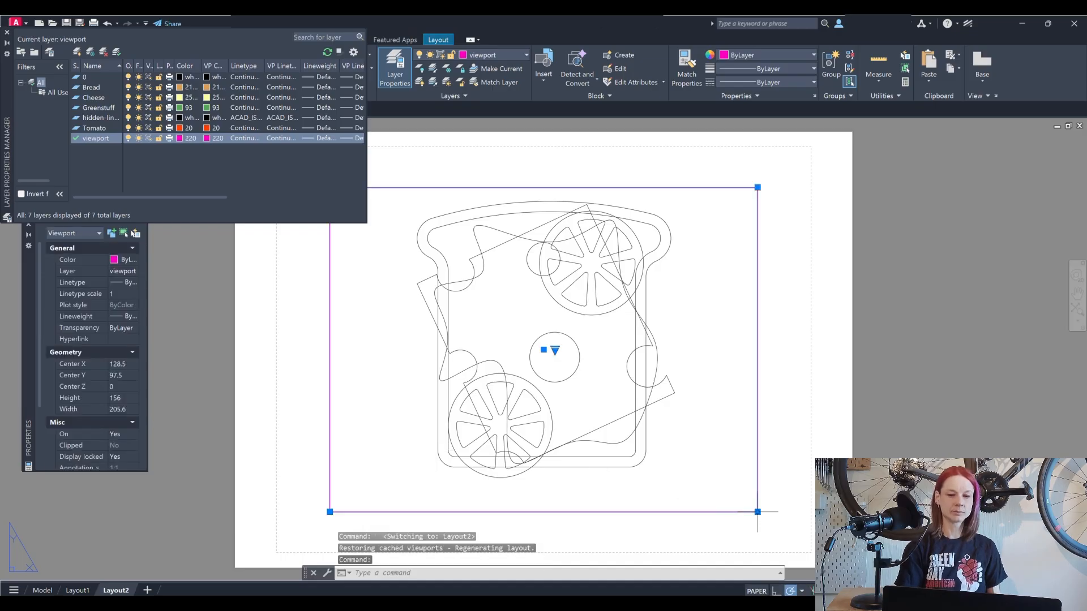
{"action": "left_click", "coordinate": [554, 351]}
{"action": "left_click", "coordinate": [573, 372]}
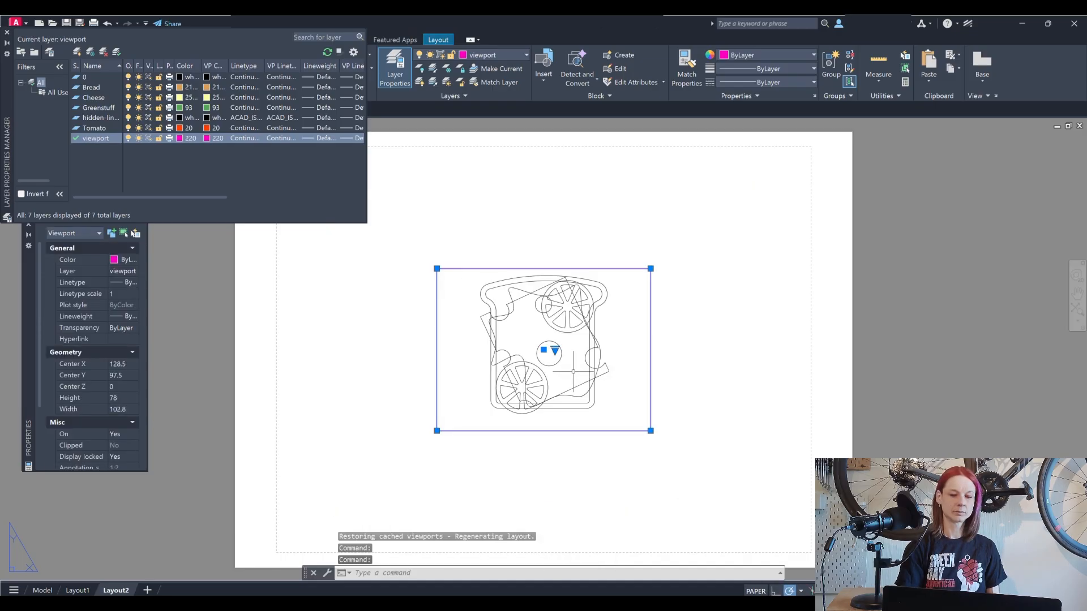
{"action": "left_click", "coordinate": [544, 350]}
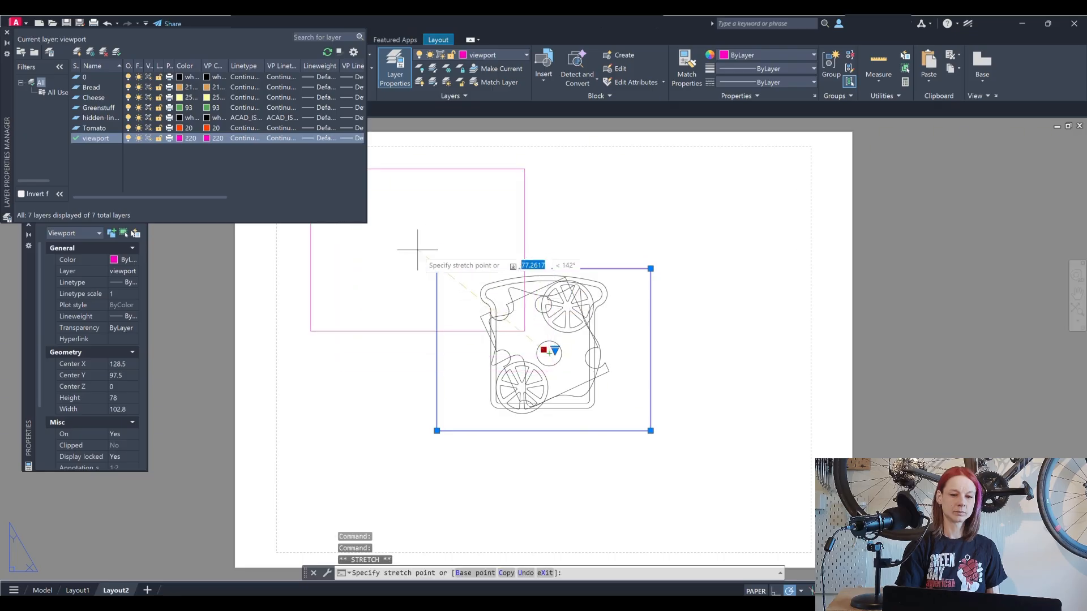
{"action": "left_click", "coordinate": [418, 250]}
{"action": "key", "text": "Escape"}
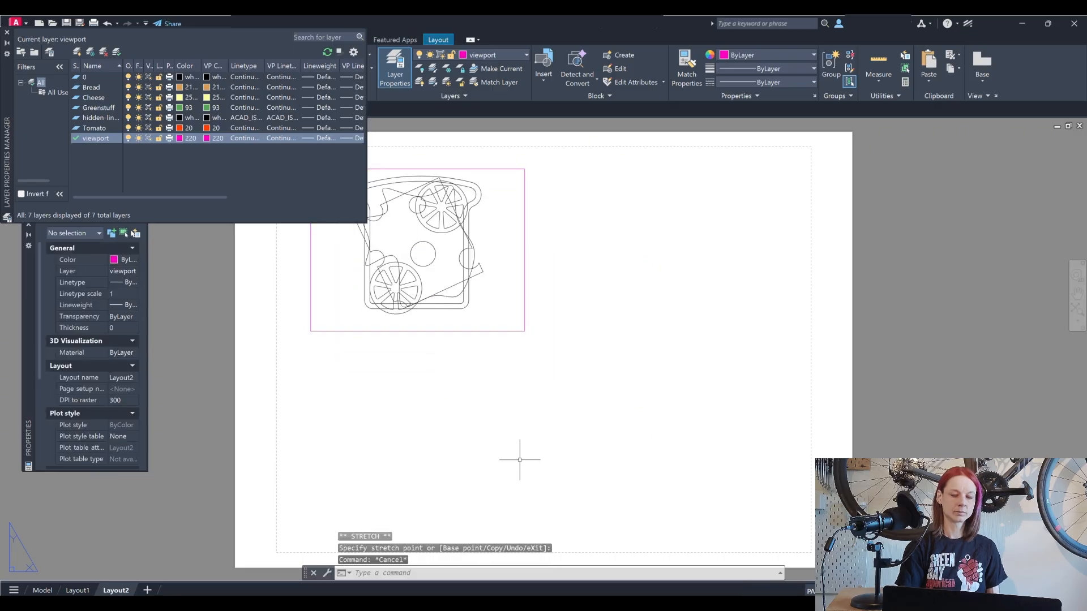
- Create a viewport about 109 x 99 mm in the lower-right part of Layout2 and frame the colored assembled sandwich in it
{"action": "type", "text": "MV"}
{"action": "key", "text": "Return"}
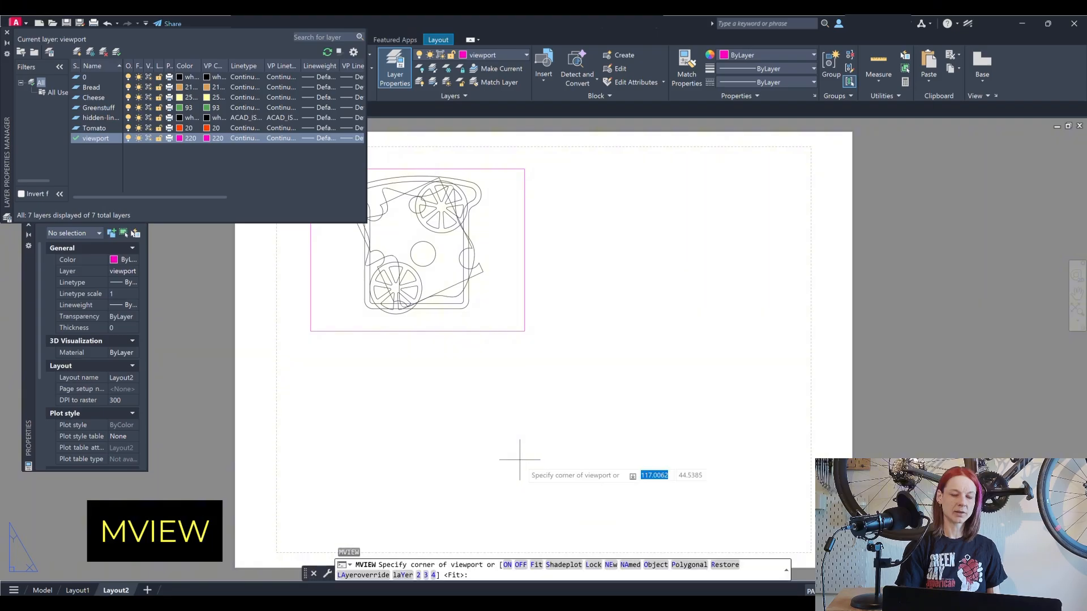
{"action": "left_click", "coordinate": [552, 319]}
{"action": "left_click", "coordinate": [780, 524]}
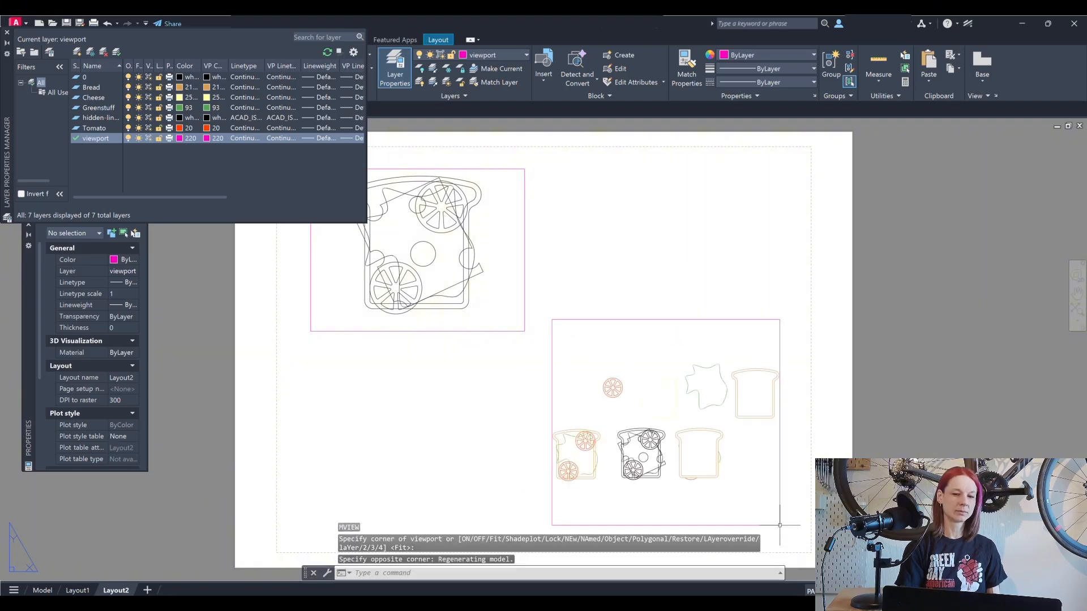
{"action": "double_click", "coordinate": [626, 501]}
{"action": "scroll", "coordinate": [603, 481], "scroll_direction": "up", "scroll_amount": 4}
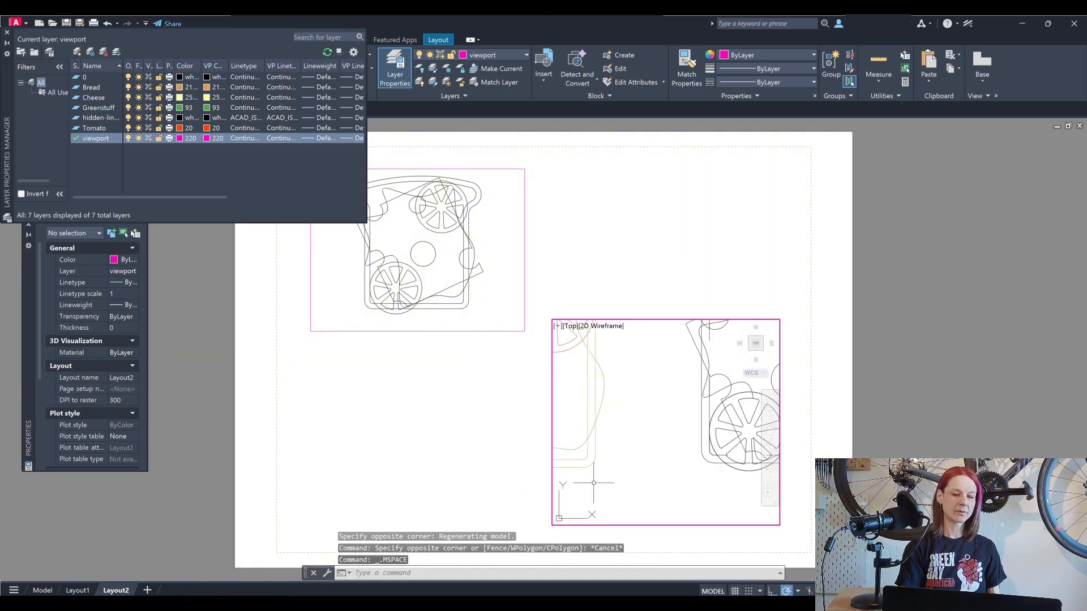
{"action": "scroll", "coordinate": [665, 460], "scroll_direction": "down", "scroll_amount": 4}
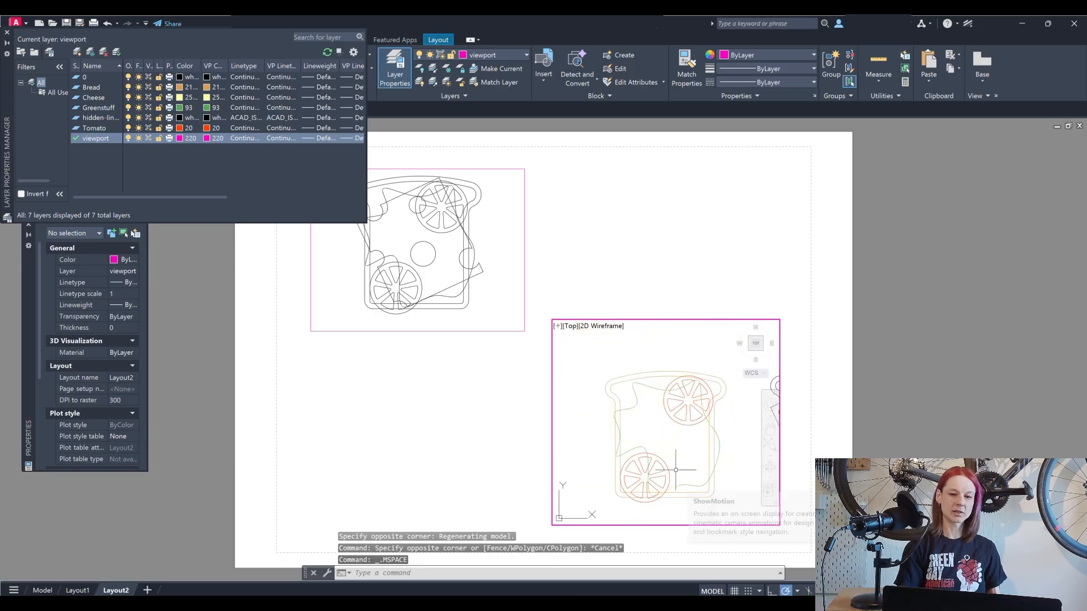
{"action": "double_click", "coordinate": [525, 469]}
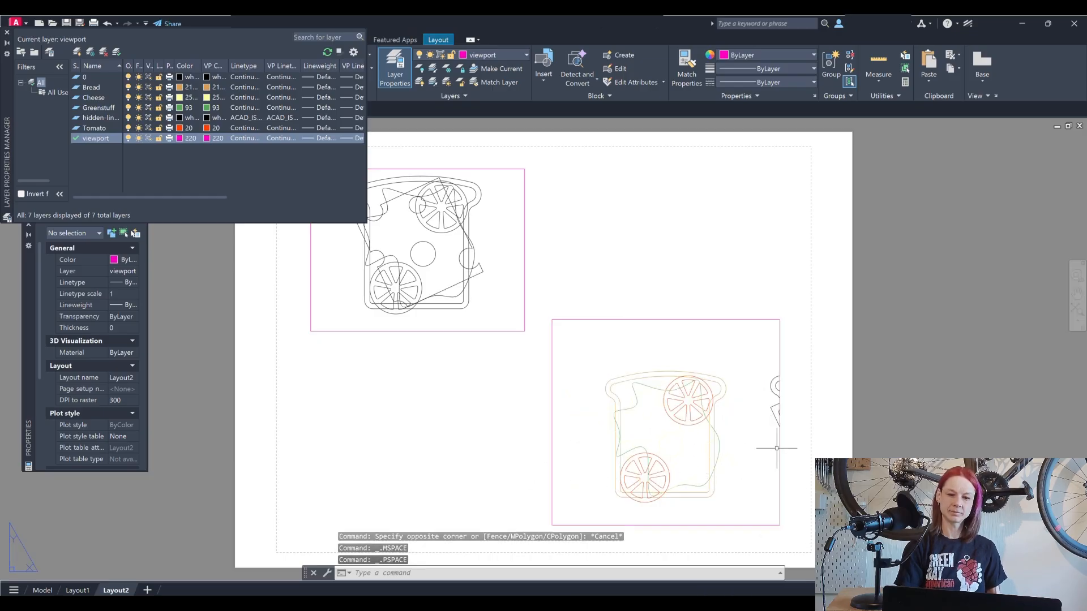
- Set the colored sandwich viewport's scale to 1:1 and move the viewport slightly upward on the sheet
{"action": "left_click", "coordinate": [779, 449]}
{"action": "left_click", "coordinate": [677, 423]}
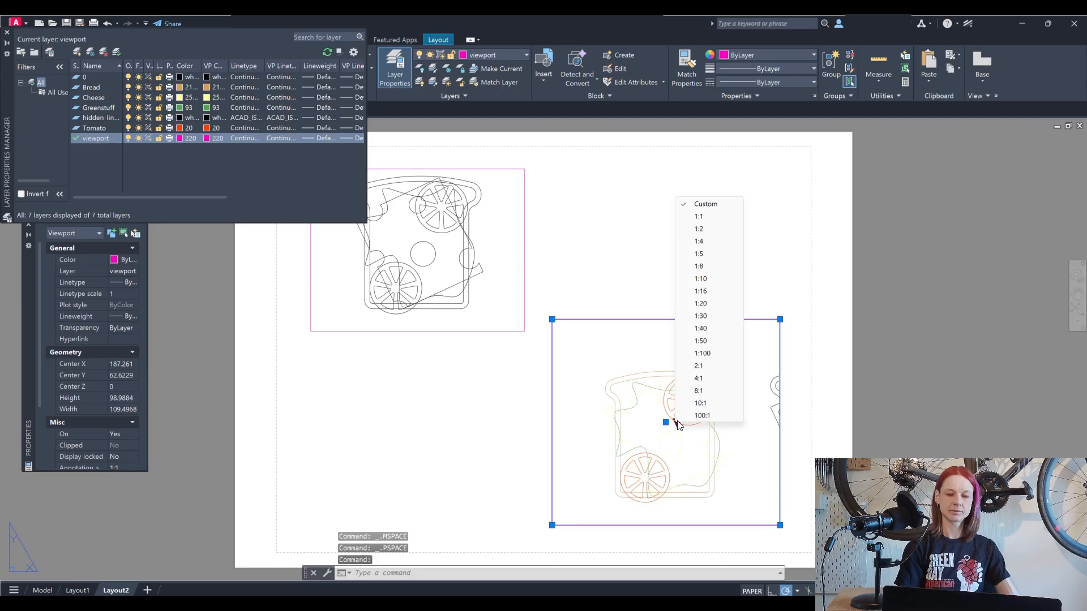
{"action": "left_click", "coordinate": [700, 217]}
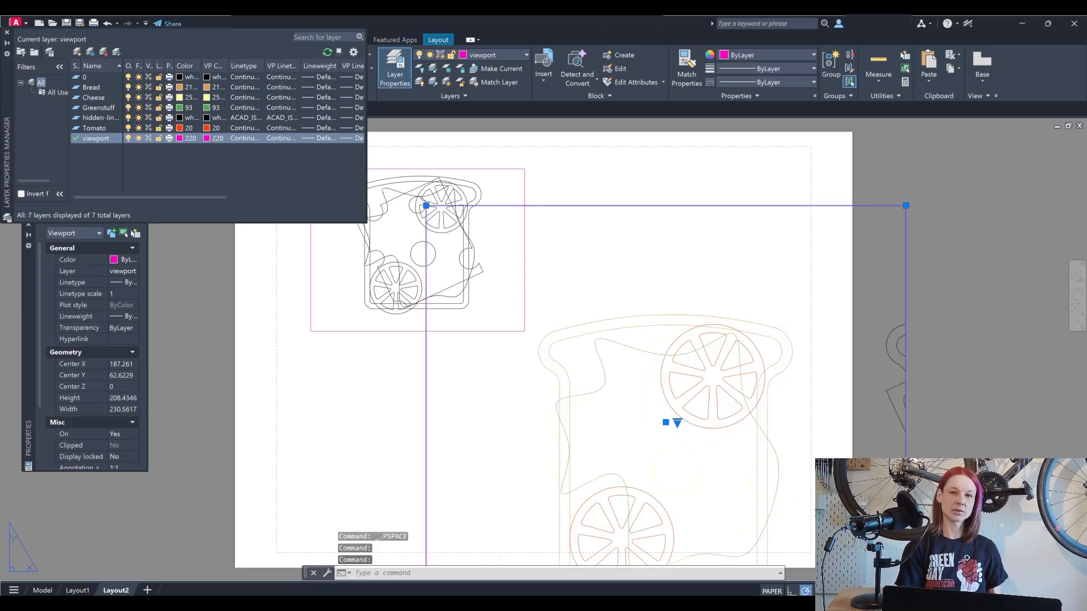
{"action": "left_click", "coordinate": [665, 423]}
{"action": "left_click", "coordinate": [660, 376]}
{"action": "left_click", "coordinate": [949, 406]}
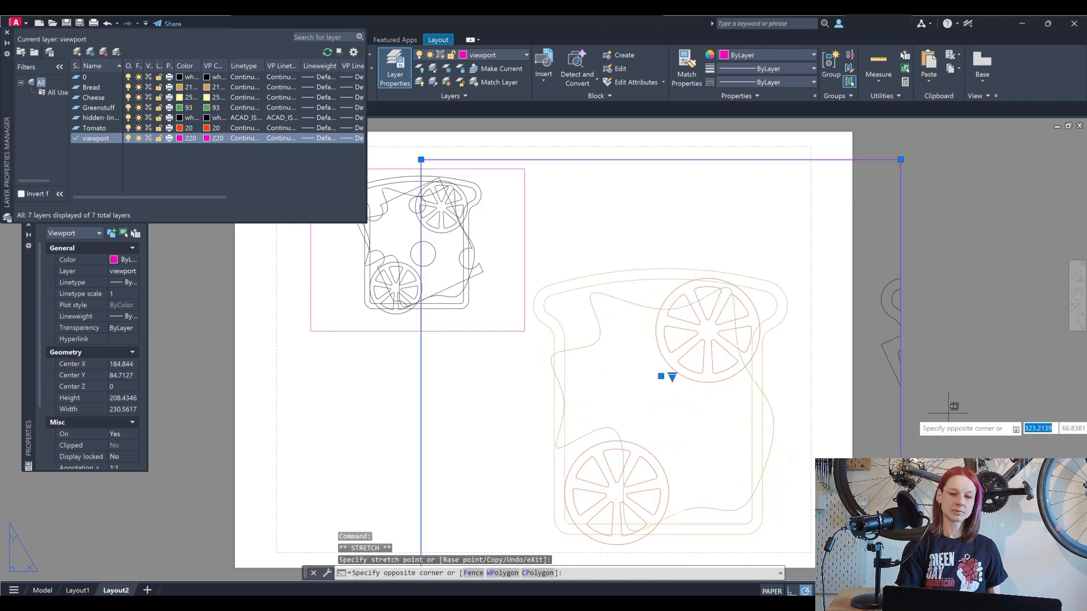
{"action": "key", "text": "Escape"}
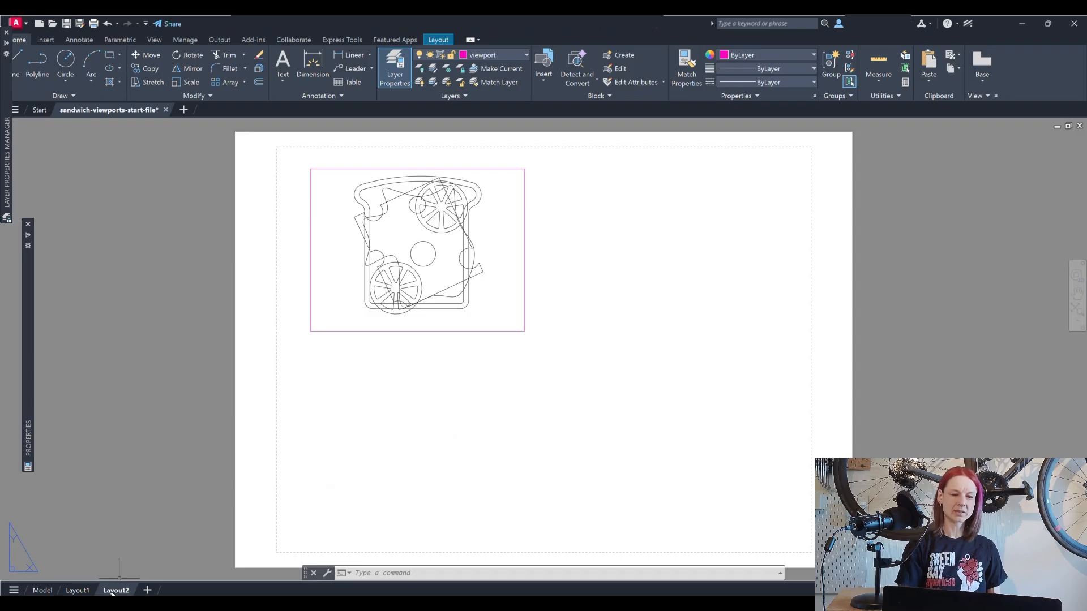
- Modify Layout2's page setup to use the ISO A1 (594.00 x 841.00 MM) paper size
{"action": "right_click", "coordinate": [111, 591]}
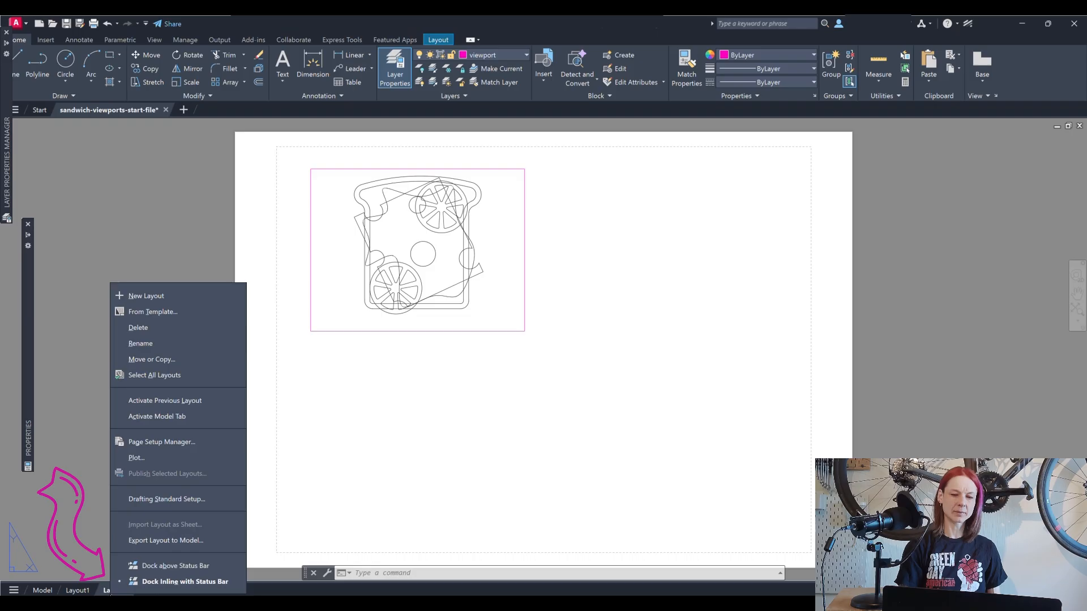
{"action": "left_click", "coordinate": [161, 443]}
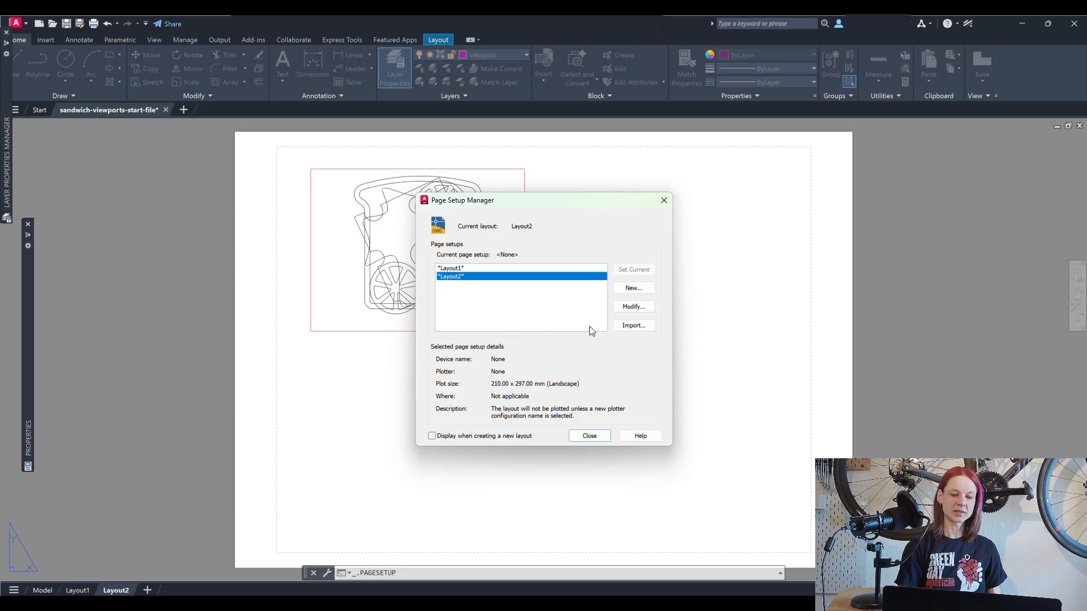
{"action": "left_click", "coordinate": [633, 307]}
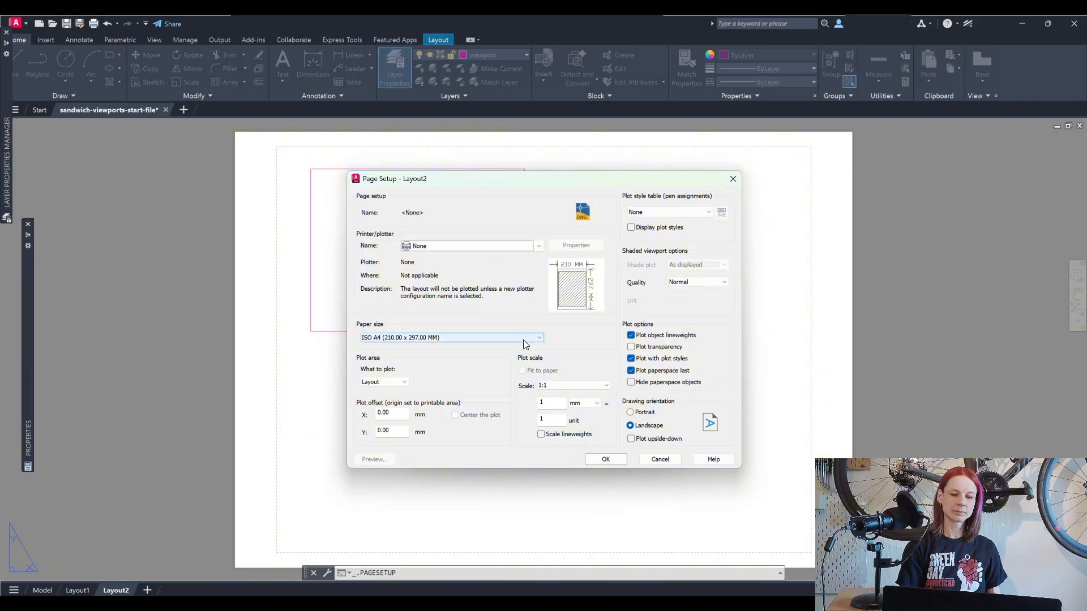
{"action": "left_click", "coordinate": [460, 339]}
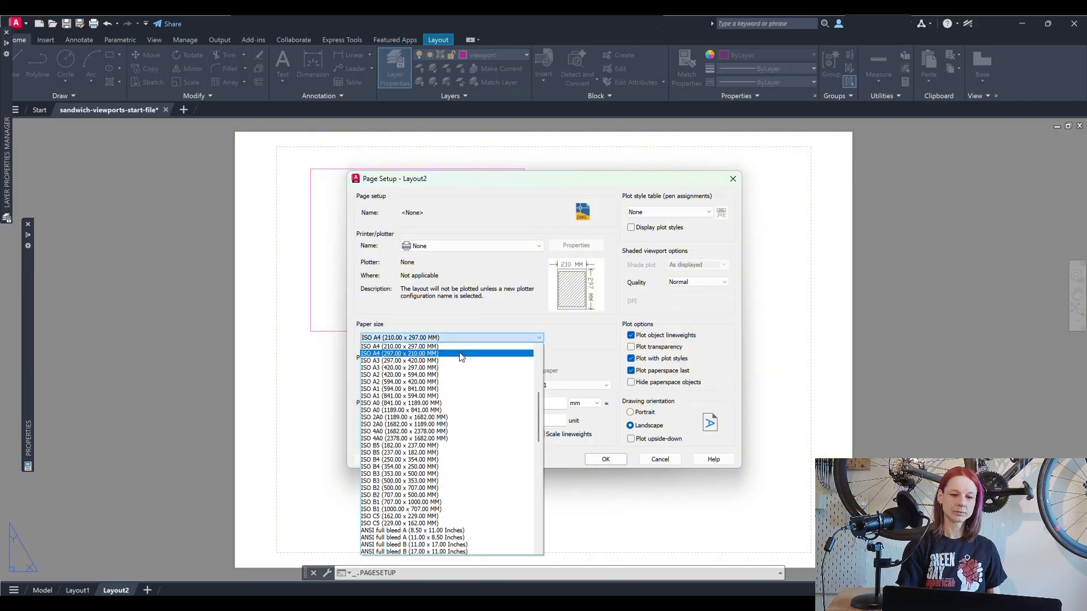
{"action": "left_click", "coordinate": [460, 354]}
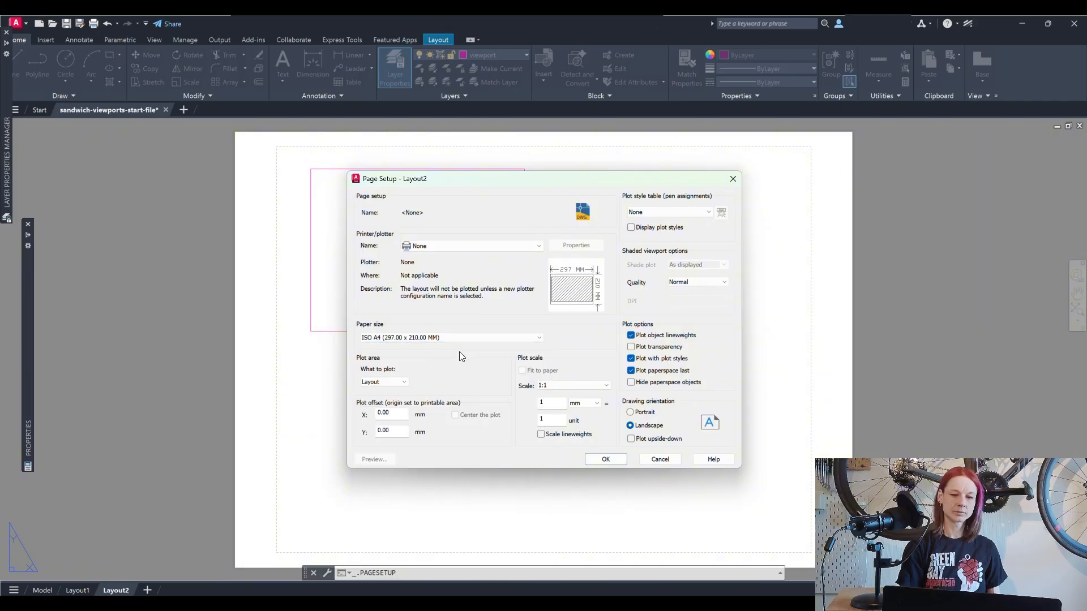
{"action": "left_click", "coordinate": [460, 339]}
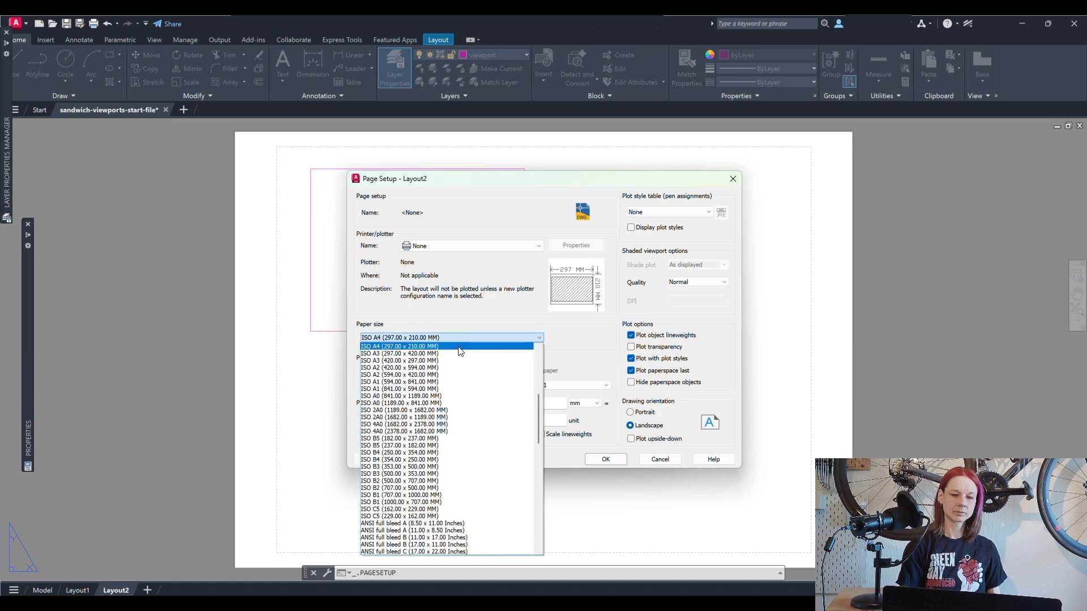
{"action": "left_click", "coordinate": [460, 354]}
{"action": "left_click", "coordinate": [458, 338]}
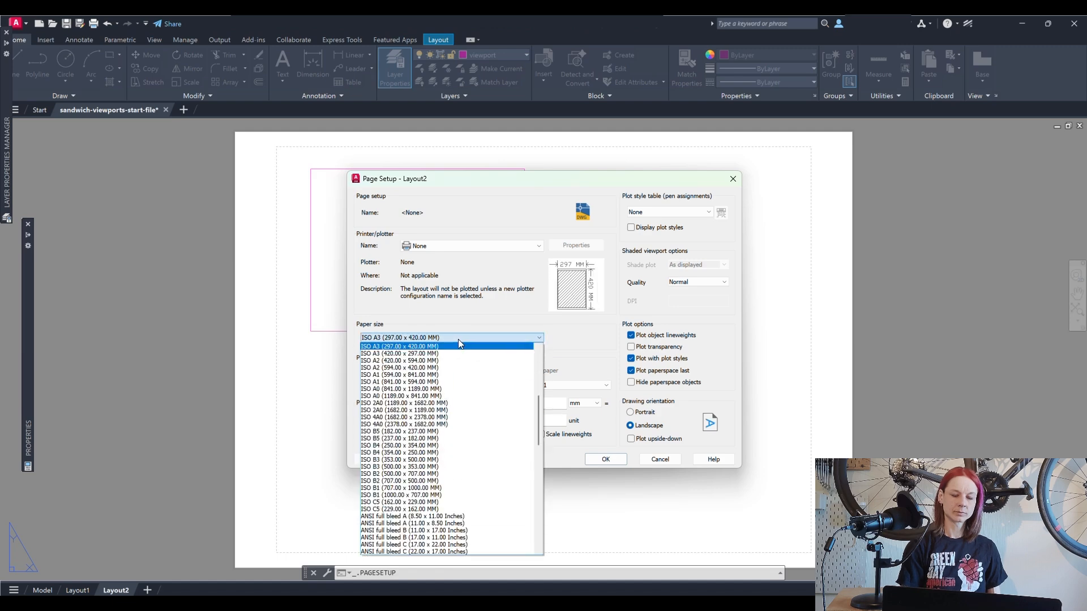
{"action": "left_click", "coordinate": [456, 374]}
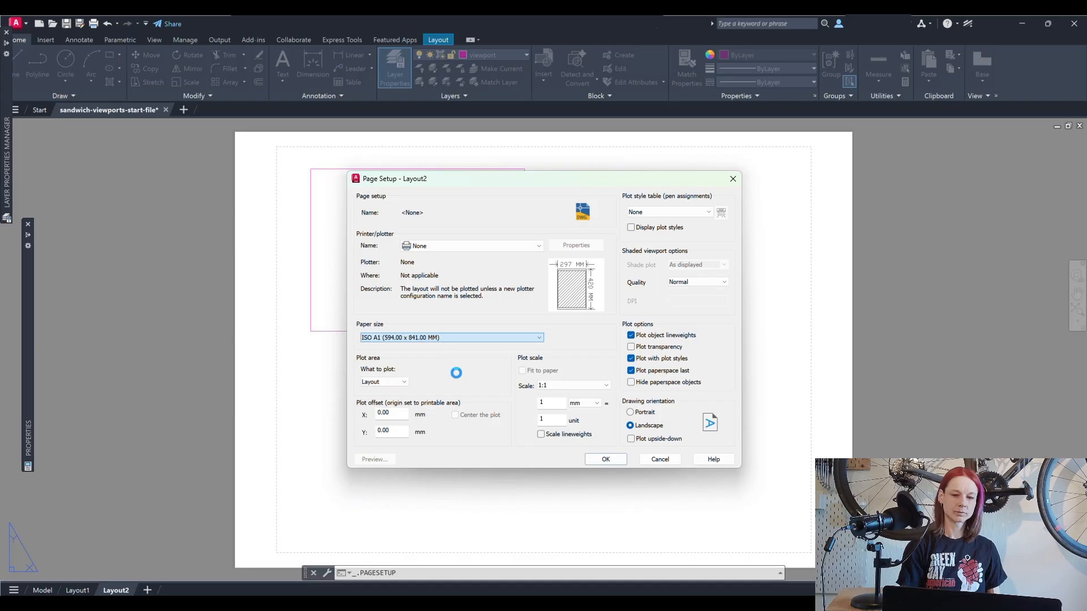
{"action": "left_click", "coordinate": [601, 459]}
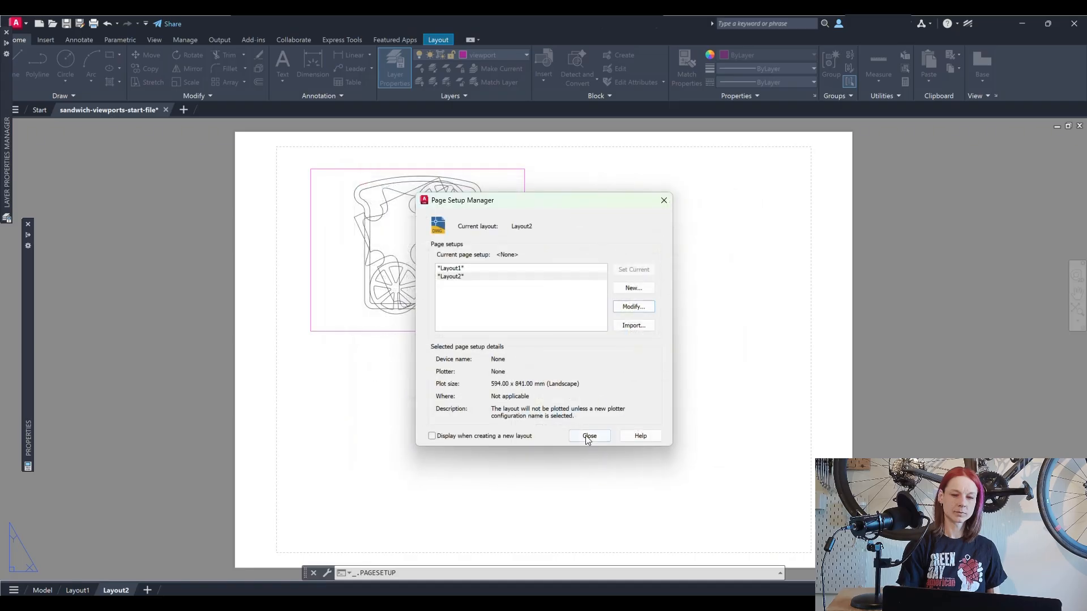
{"action": "left_click", "coordinate": [589, 436]}
{"action": "left_click", "coordinate": [577, 432]}
{"action": "scroll", "coordinate": [575, 437], "scroll_direction": "down", "scroll_amount": 3}
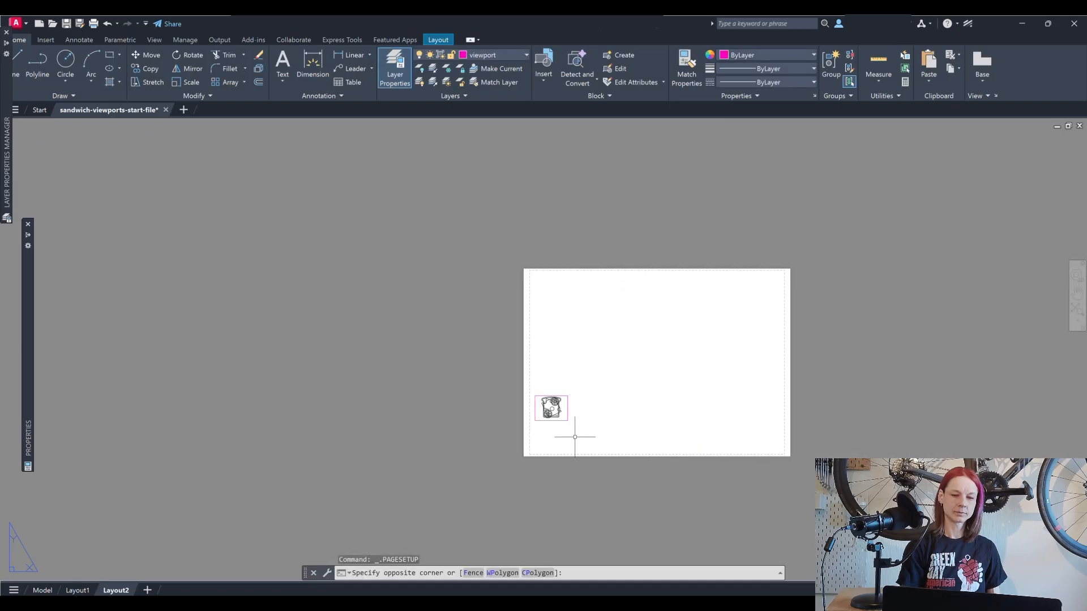
{"action": "left_click", "coordinate": [575, 437]}
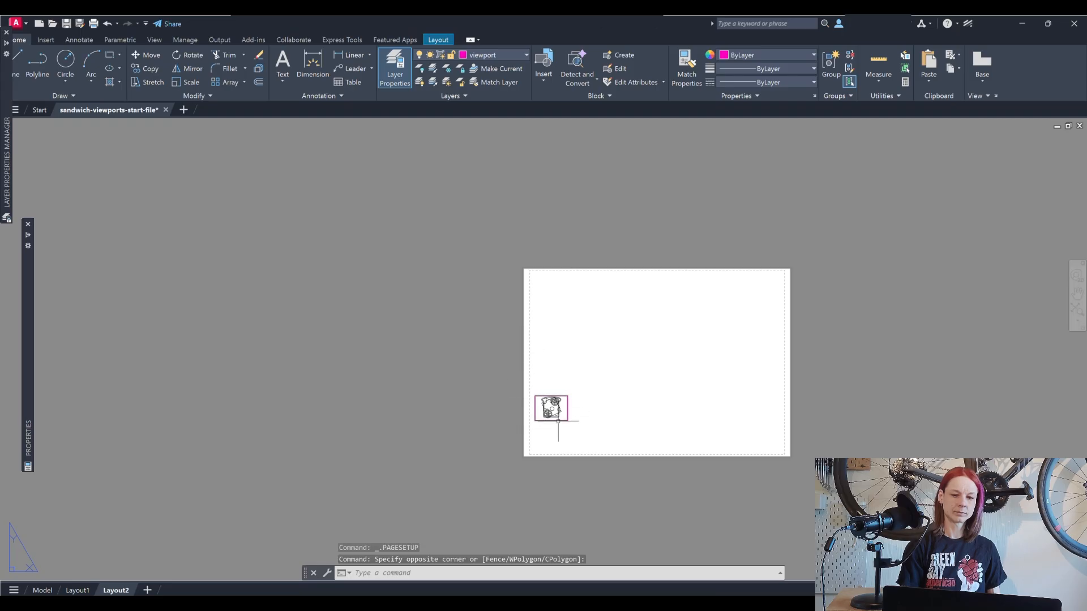
- Change the sandwich viewport's scale on Layout2 to 1:10, and return it to 1:2
{"action": "left_click", "coordinate": [558, 421]}
{"action": "left_click", "coordinate": [562, 408]}
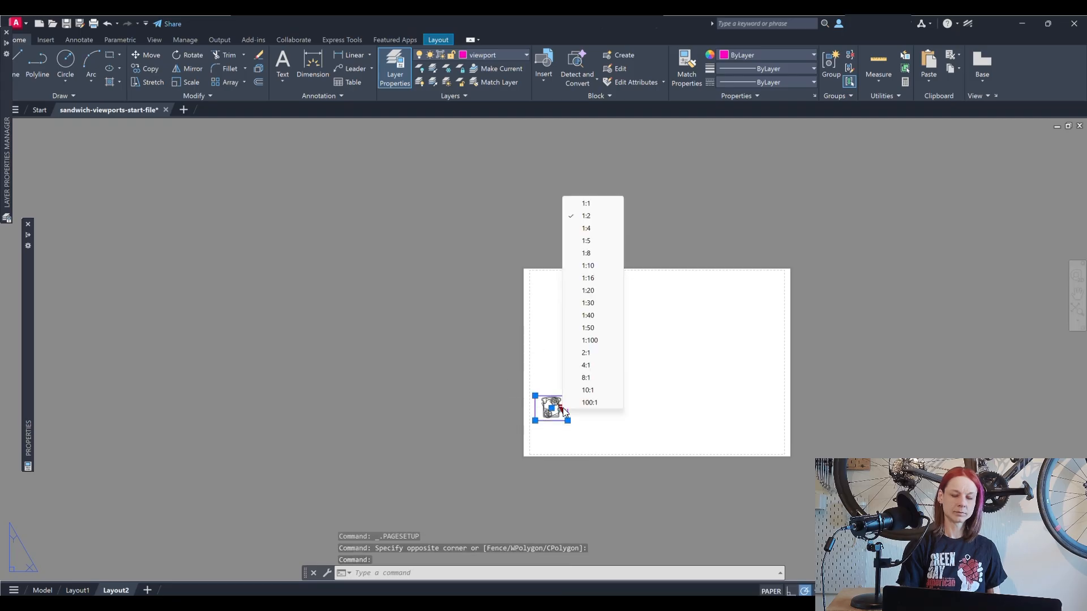
{"action": "left_click", "coordinate": [588, 265]}
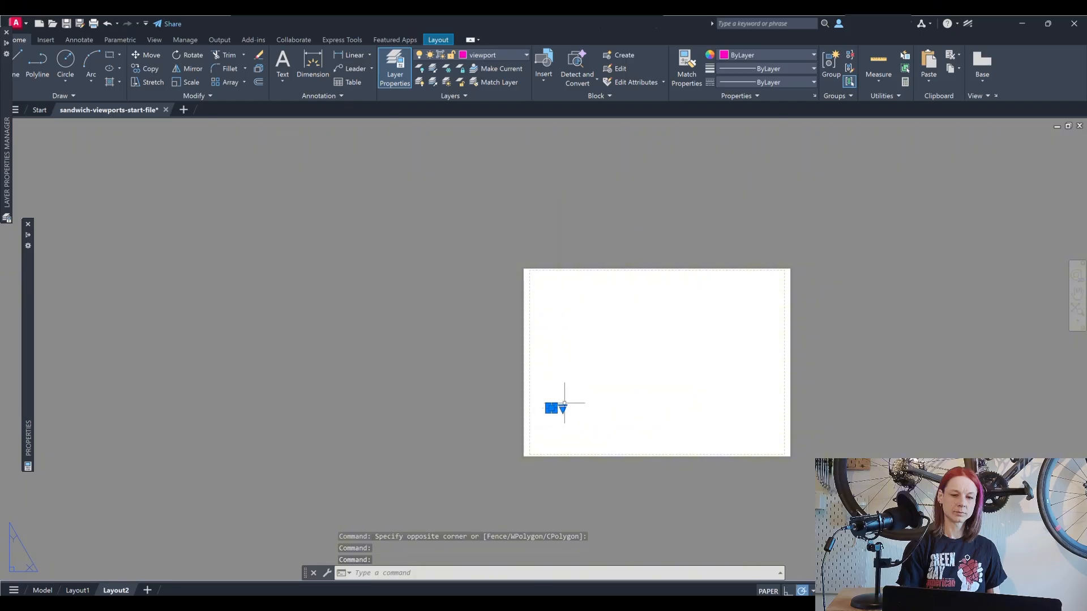
{"action": "left_click", "coordinate": [561, 408]}
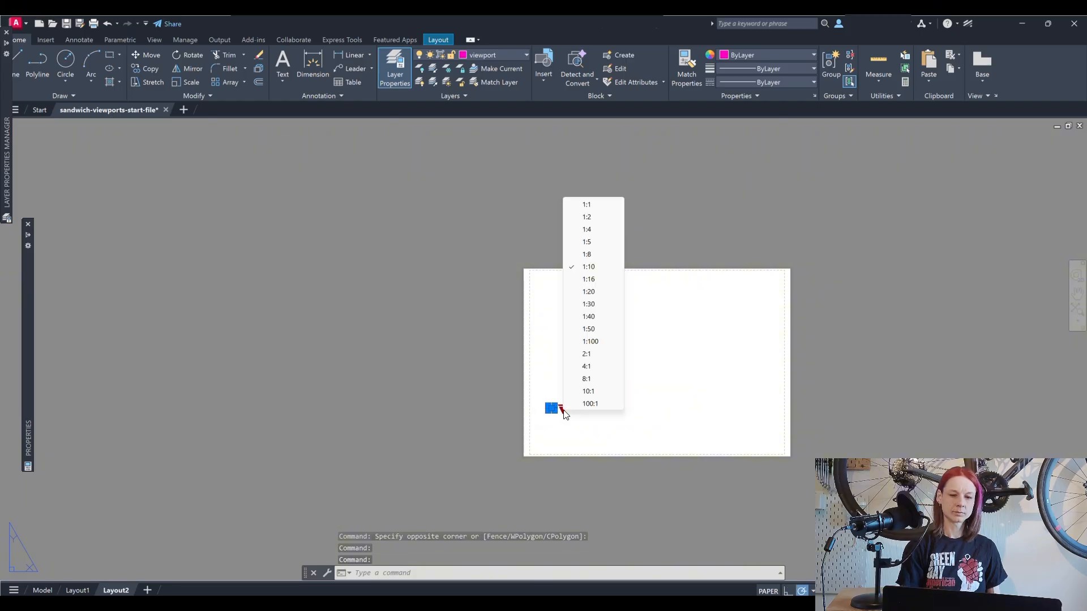
{"action": "left_click", "coordinate": [587, 217]}
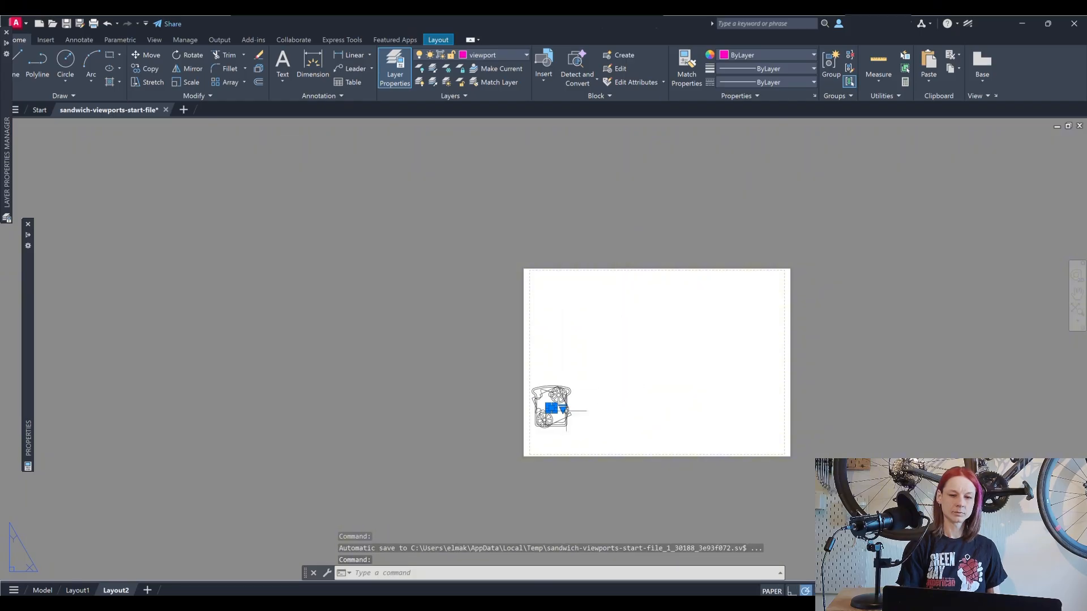
{"action": "key", "text": "Escape"}
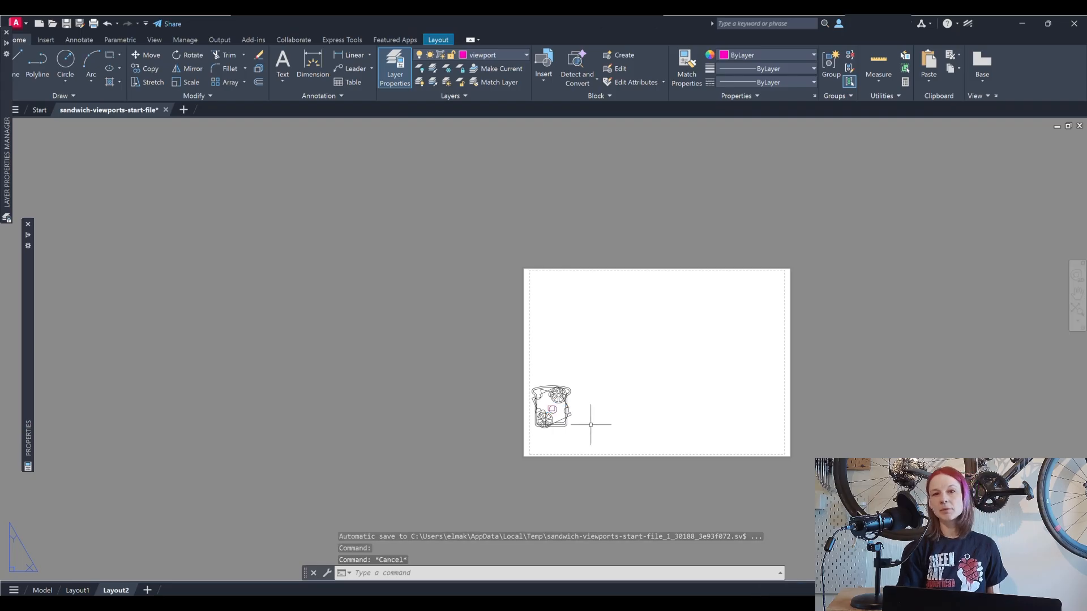
- Open the layout options for Layout2
{"action": "scroll", "coordinate": [588, 423], "scroll_direction": "up", "scroll_amount": 3}
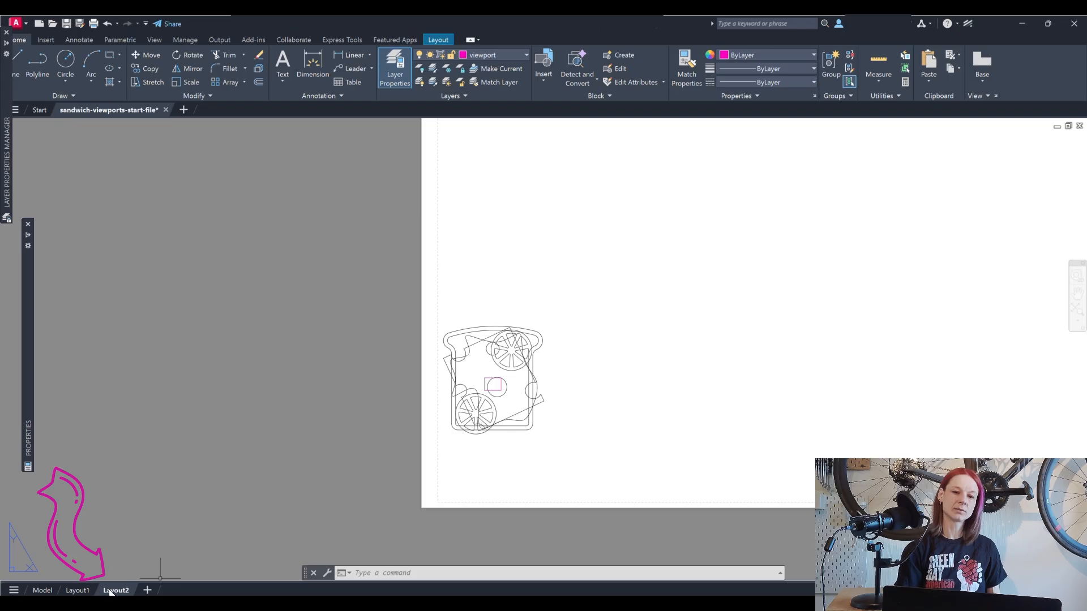
{"action": "right_click", "coordinate": [112, 590]}
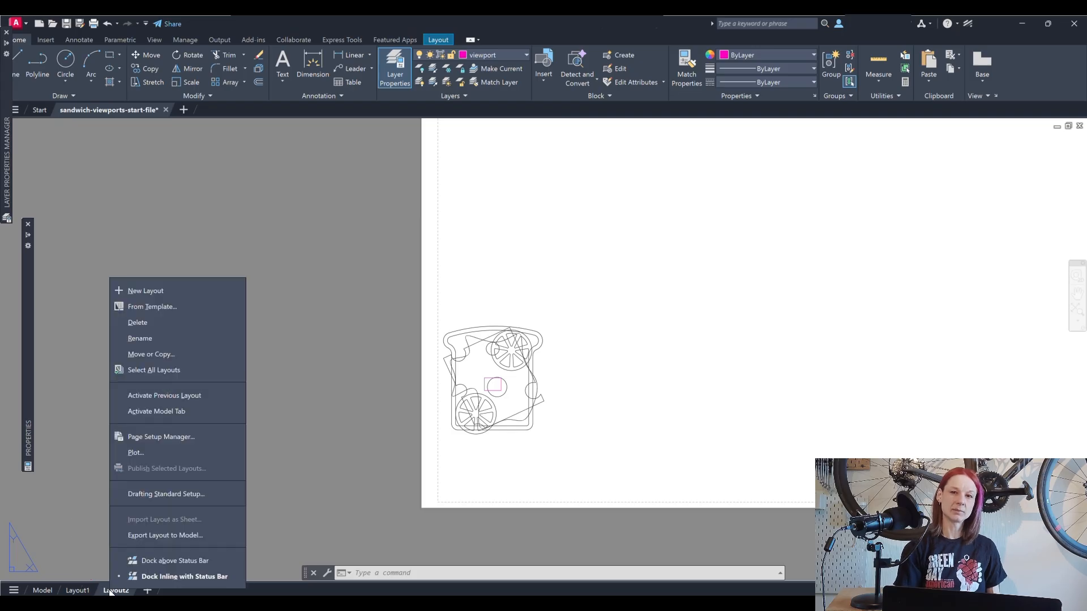